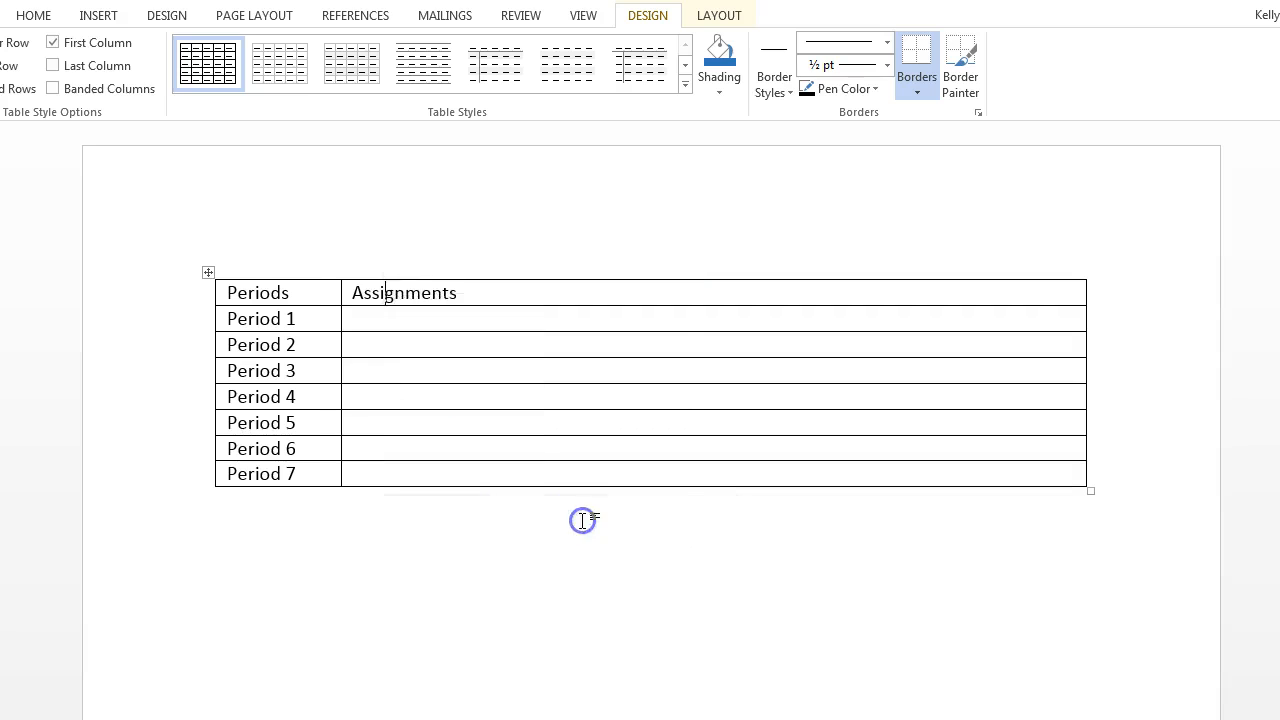
Add a "Class Name" column between Periods and Assignments and fit its width to the heading text
left_click(470, 292)
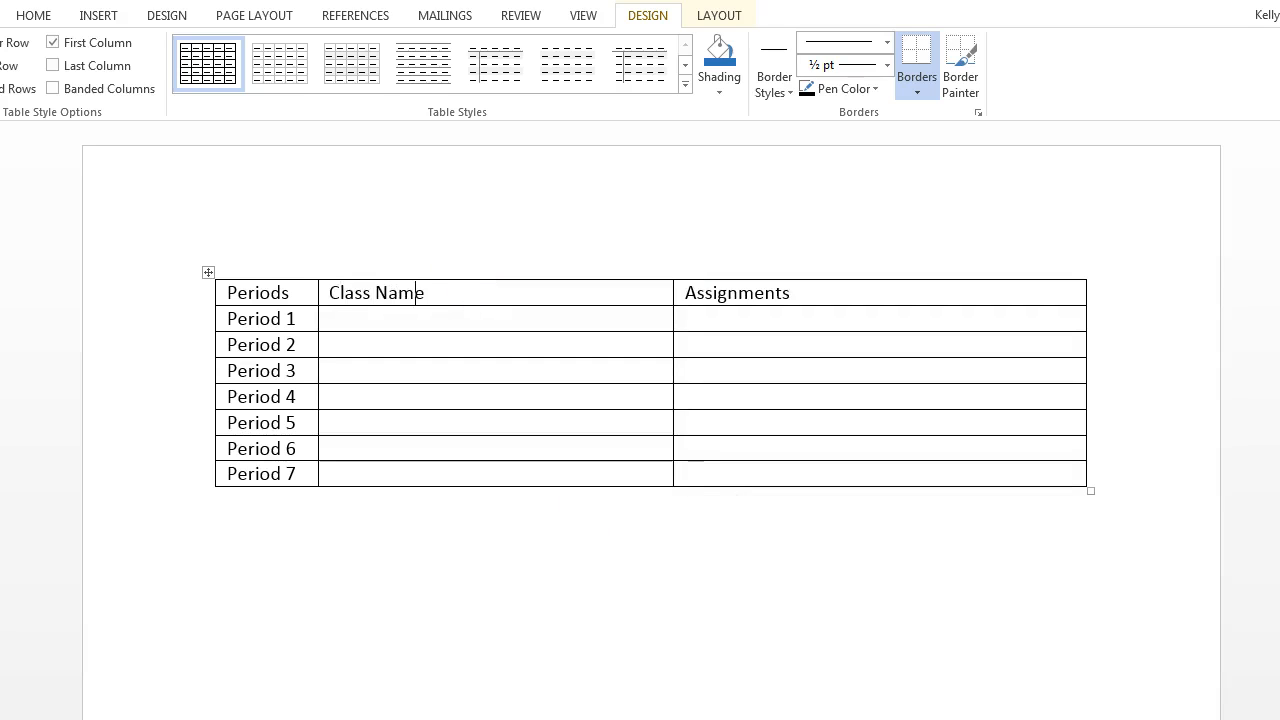
double_click(673, 316)
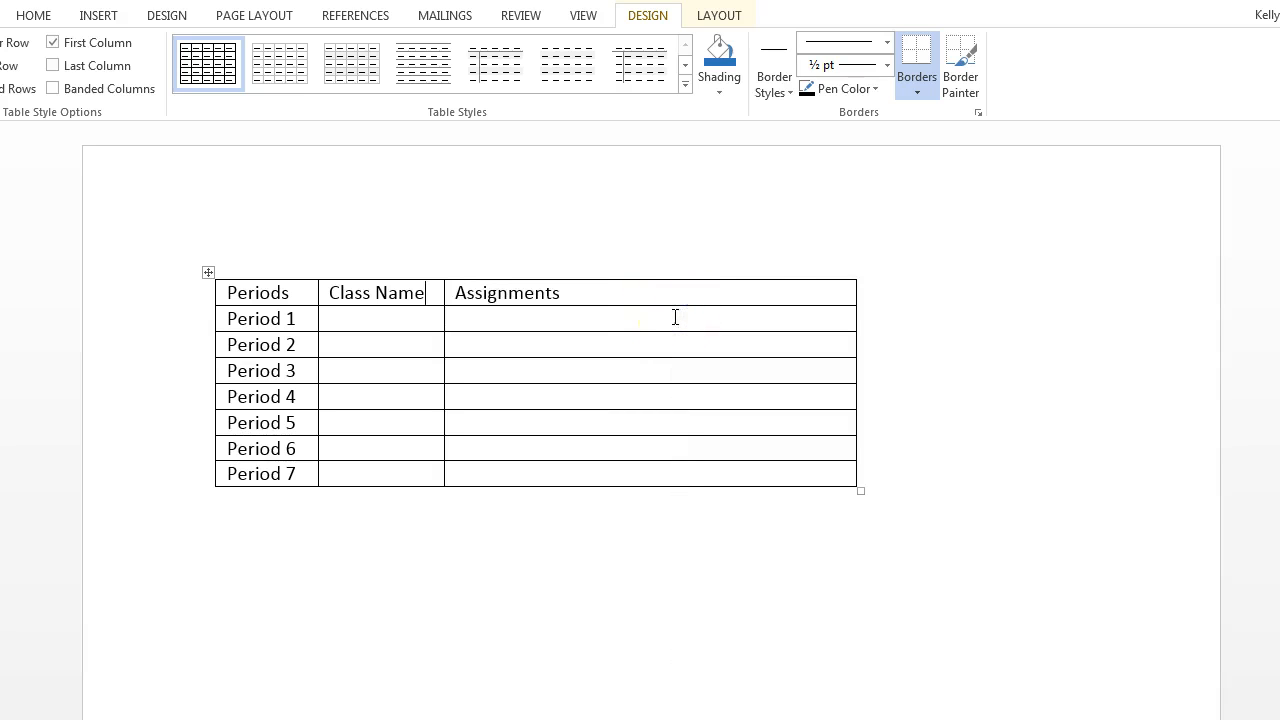
Insert a column after Assignments and head it "Due Date"
left_click(646, 296)
right_click(642, 298)
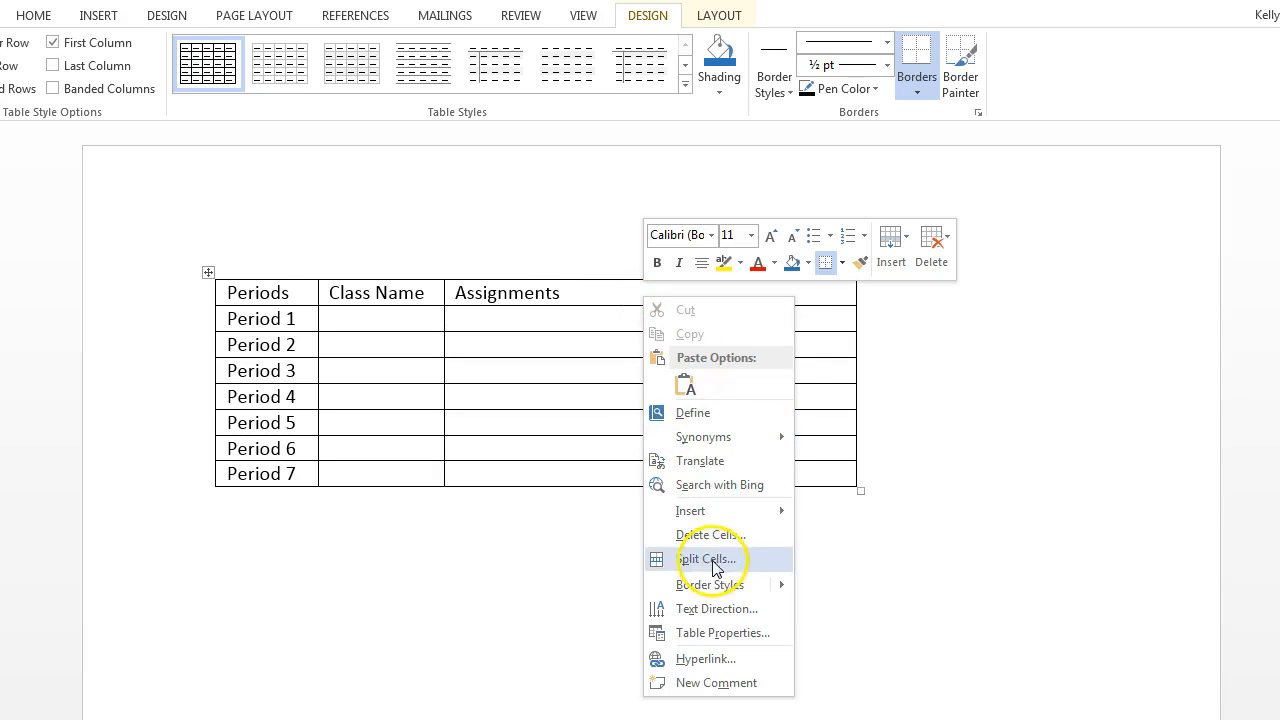
mouse_move(734, 512)
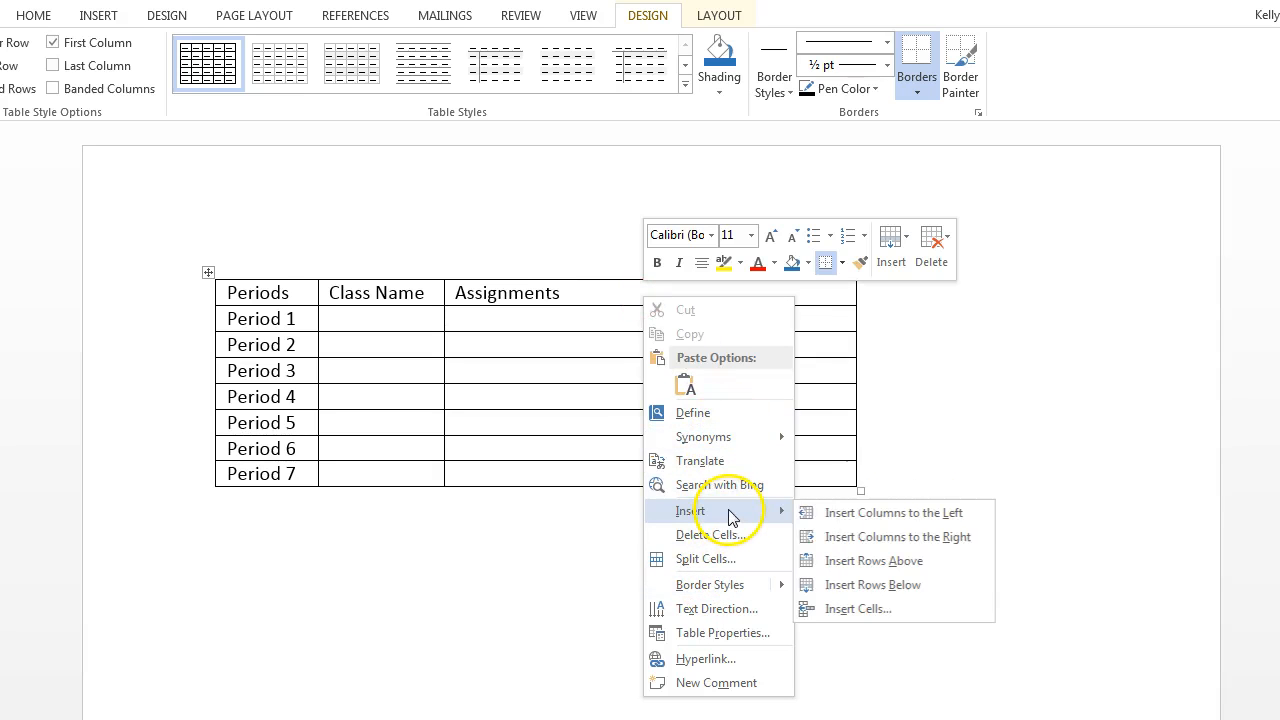
left_click(860, 537)
left_click(861, 311)
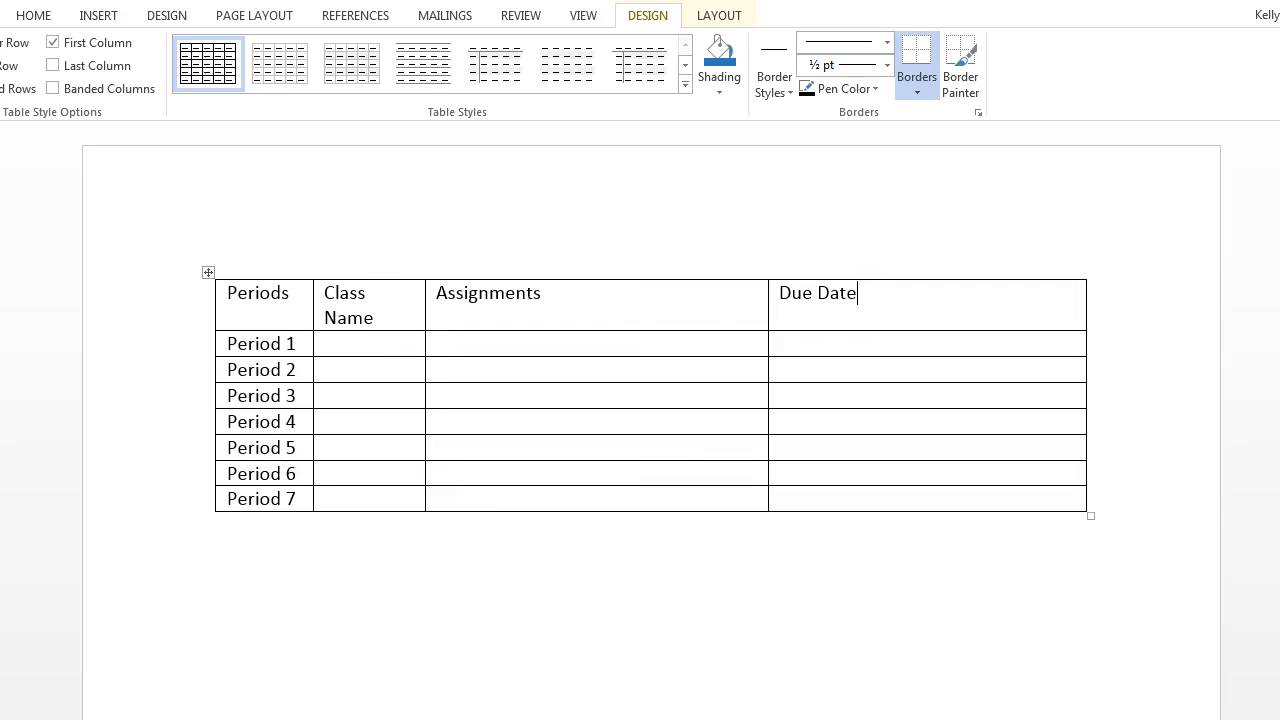
Adjust the border between Assignments and Due Date to leave Due Date narrow, and enlarge the whole table past the right margin
double_click(768, 343)
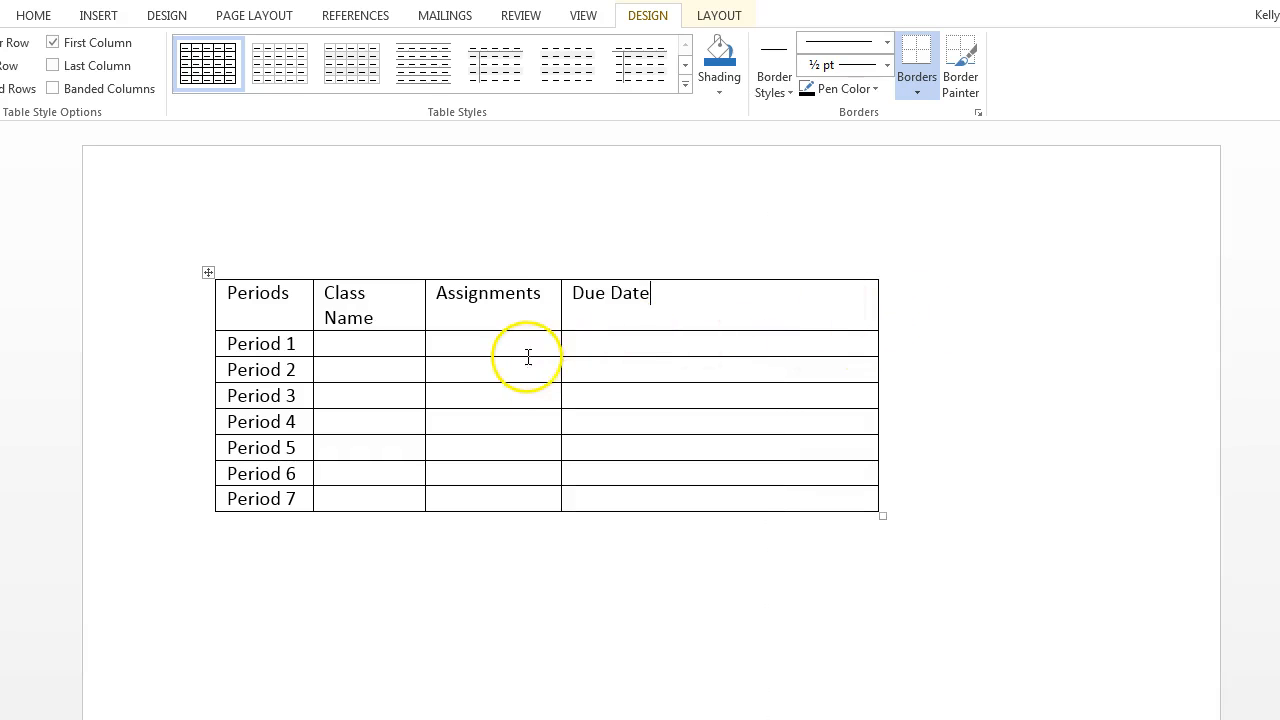
left_click_drag(560, 345, 760, 346)
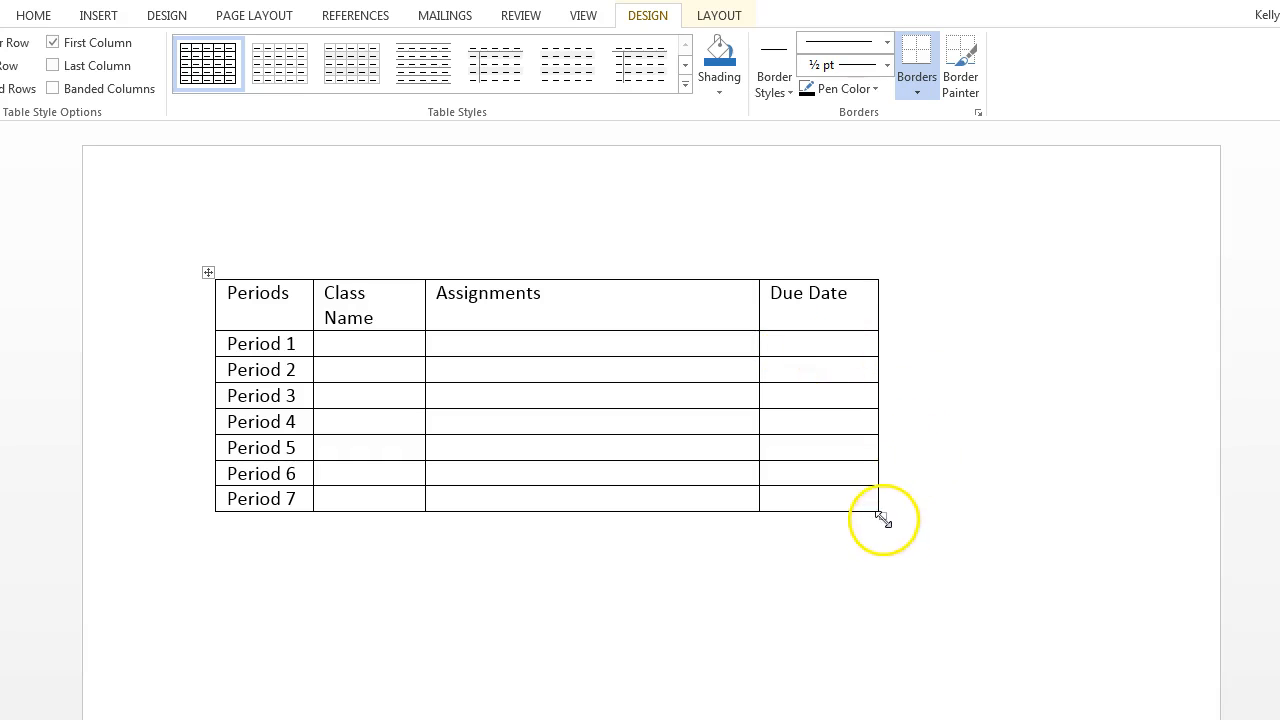
left_click_drag(883, 516, 1154, 546)
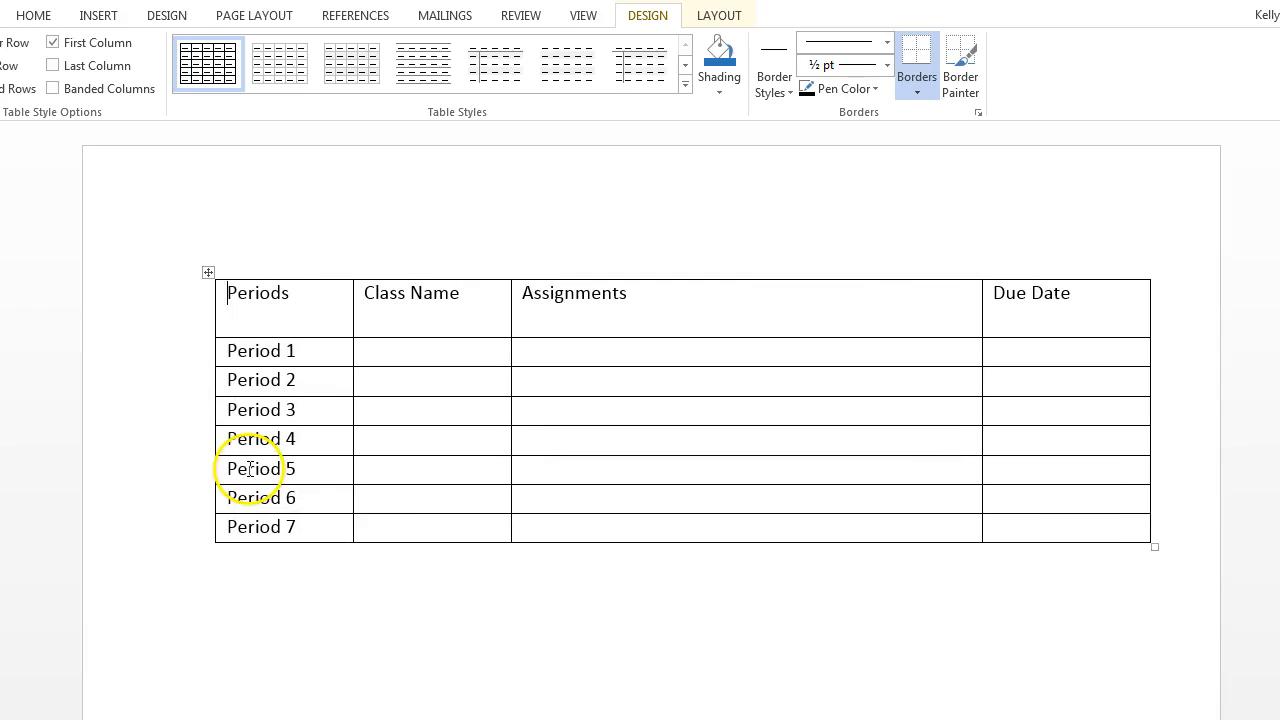
Apply the green Grid Table 5 Dark - Accent 6 style to the whole table
left_click(207, 271)
left_click(685, 84)
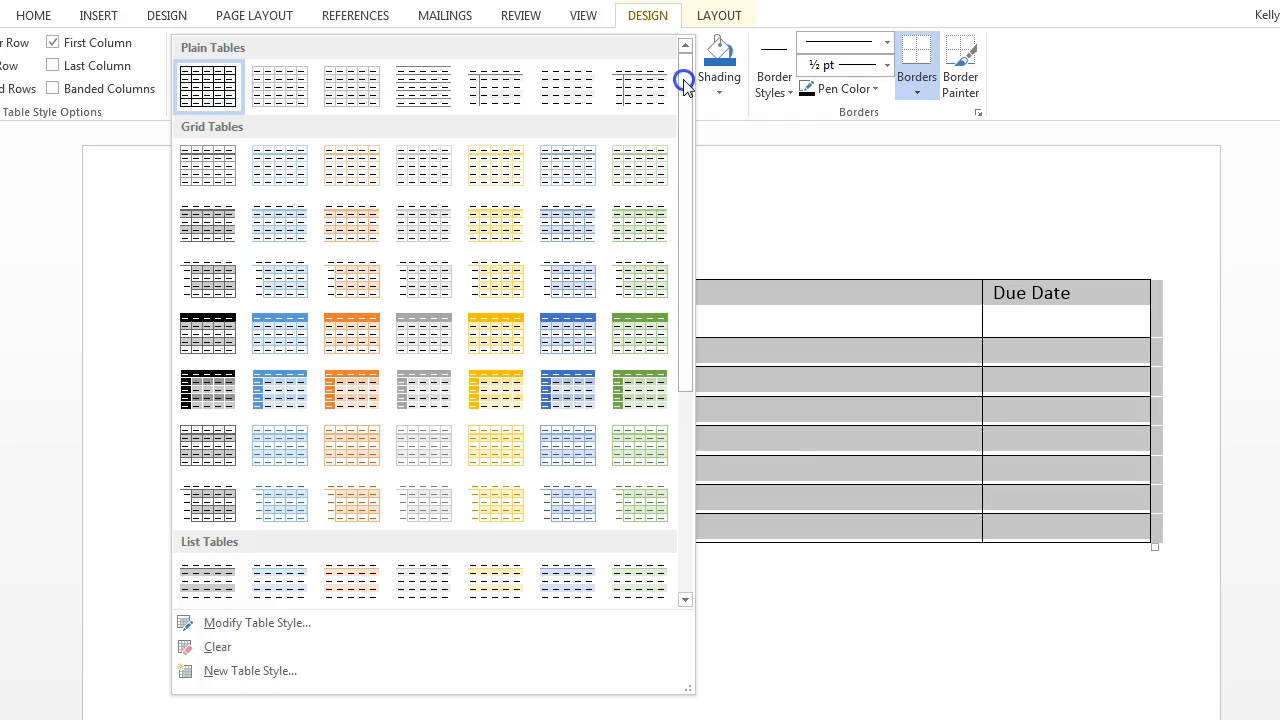
left_click(638, 388)
left_click(636, 388)
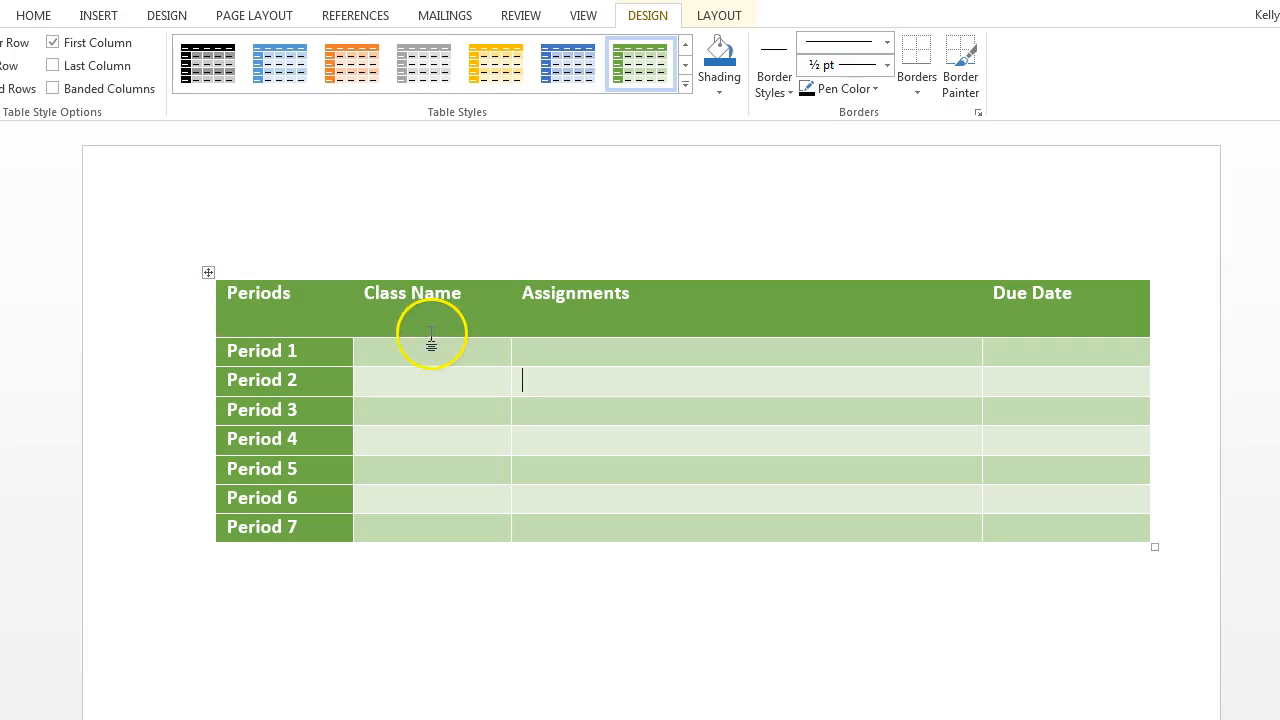
Modify the Grid Table 5 Dark - Accent 6 style so its header row uses the Aharoni font
right_click(639, 56)
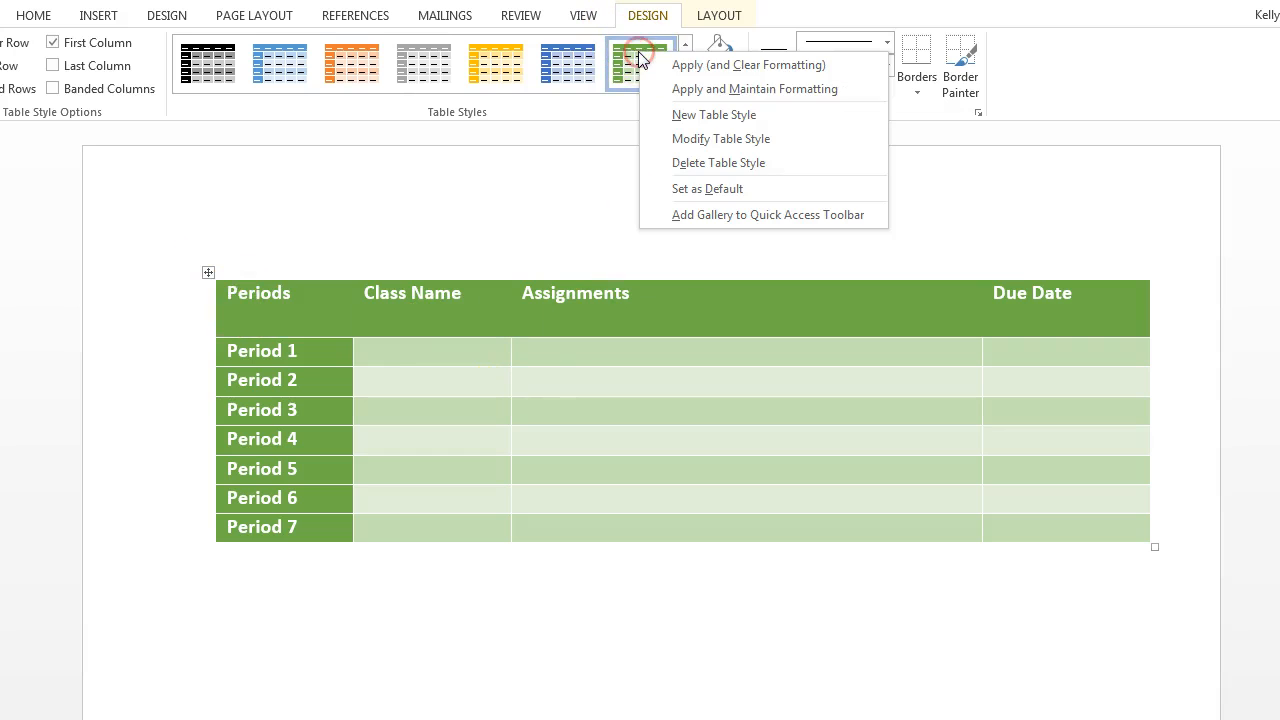
left_click(686, 137)
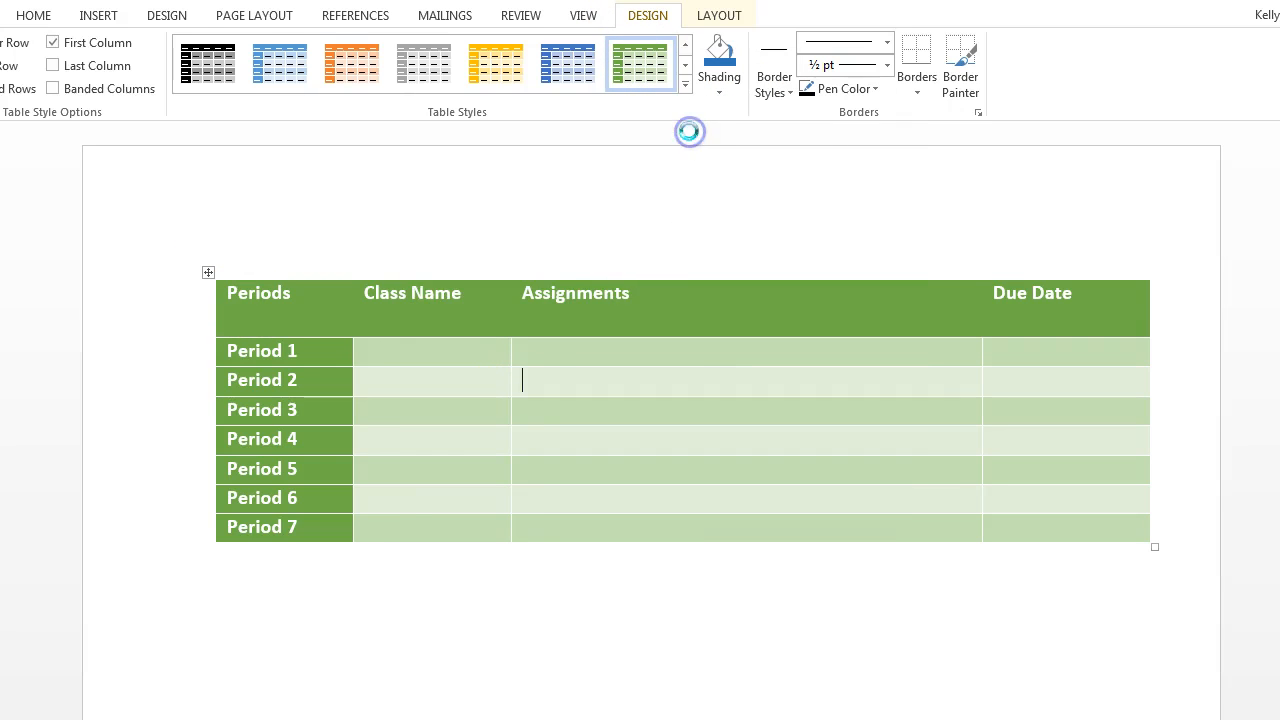
left_click(906, 284)
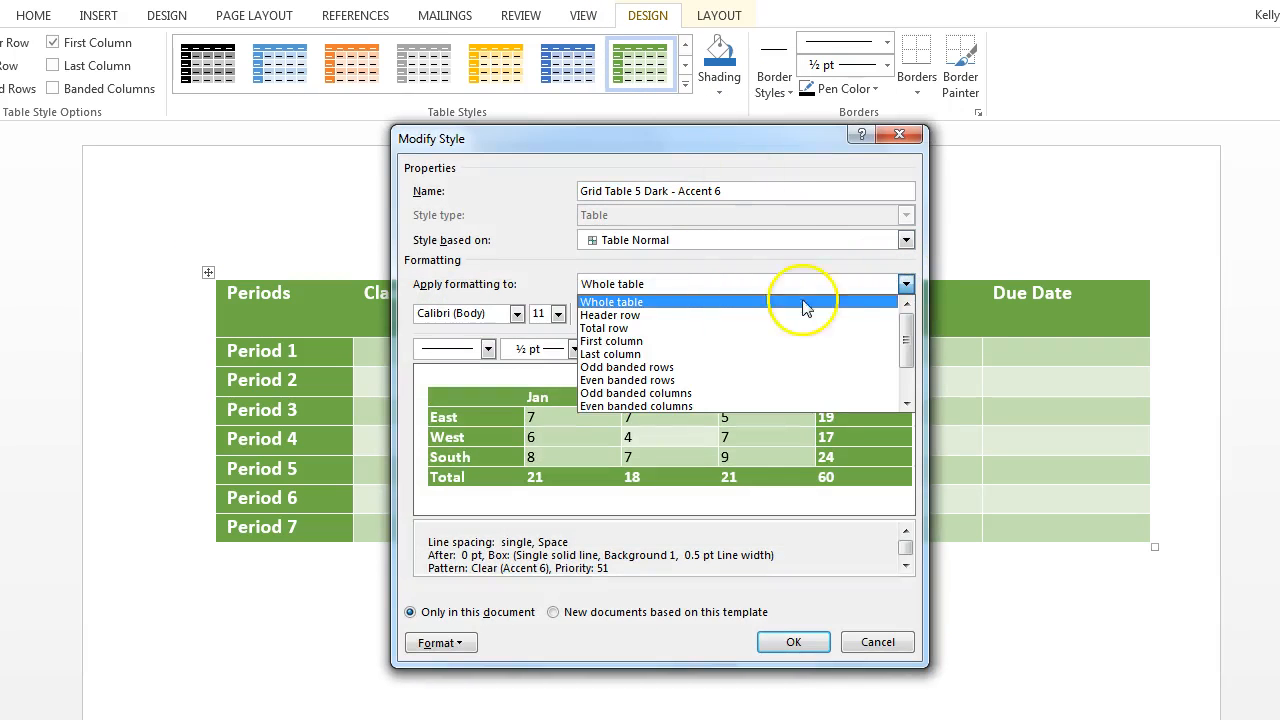
left_click(640, 316)
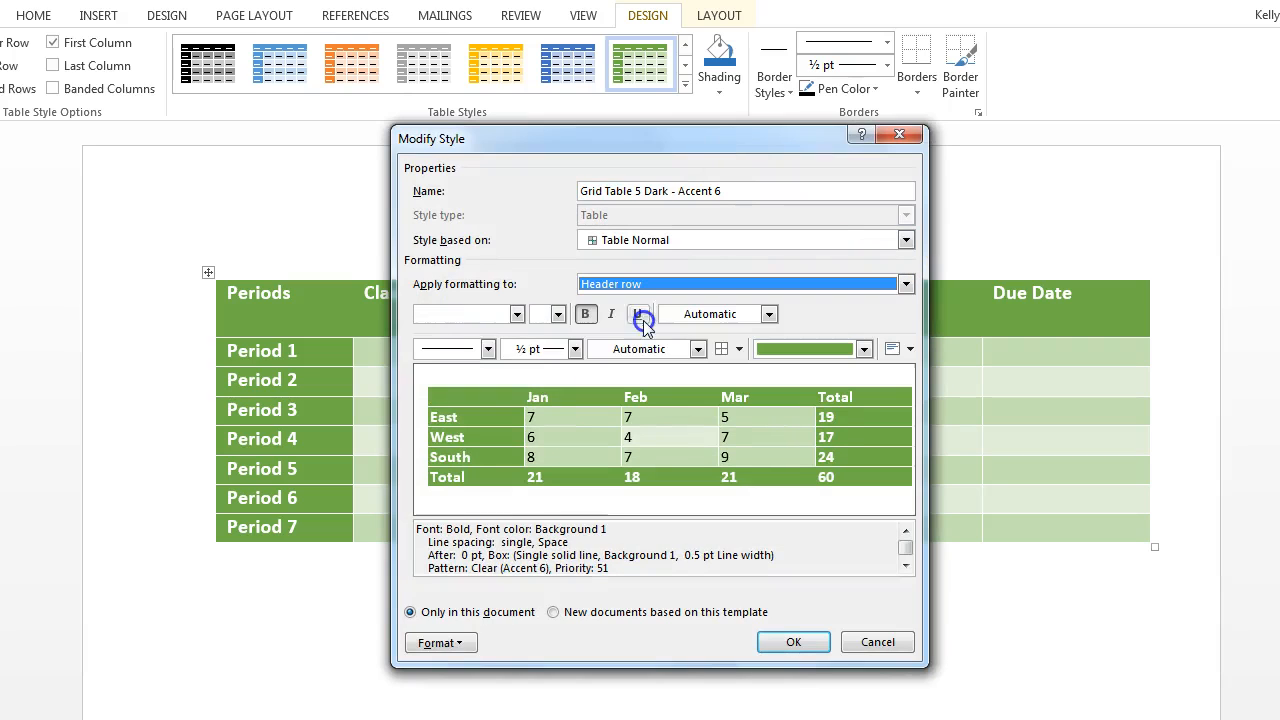
left_click(517, 314)
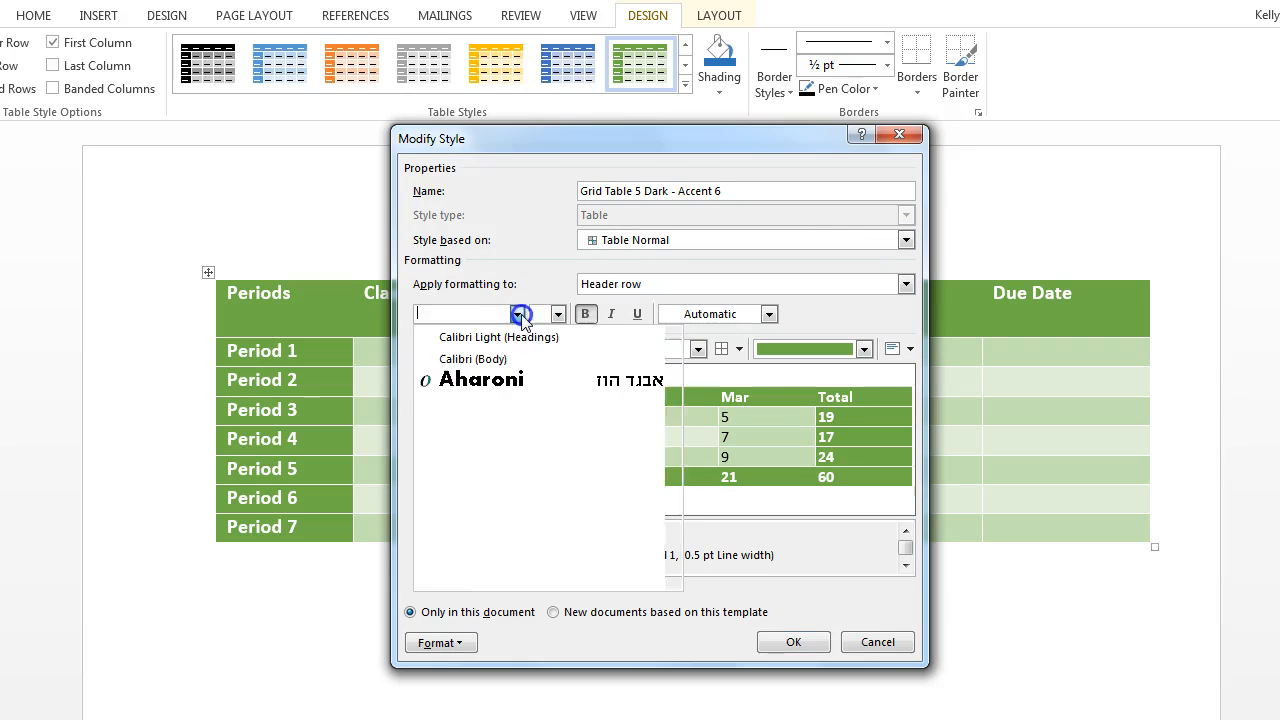
left_click(485, 445)
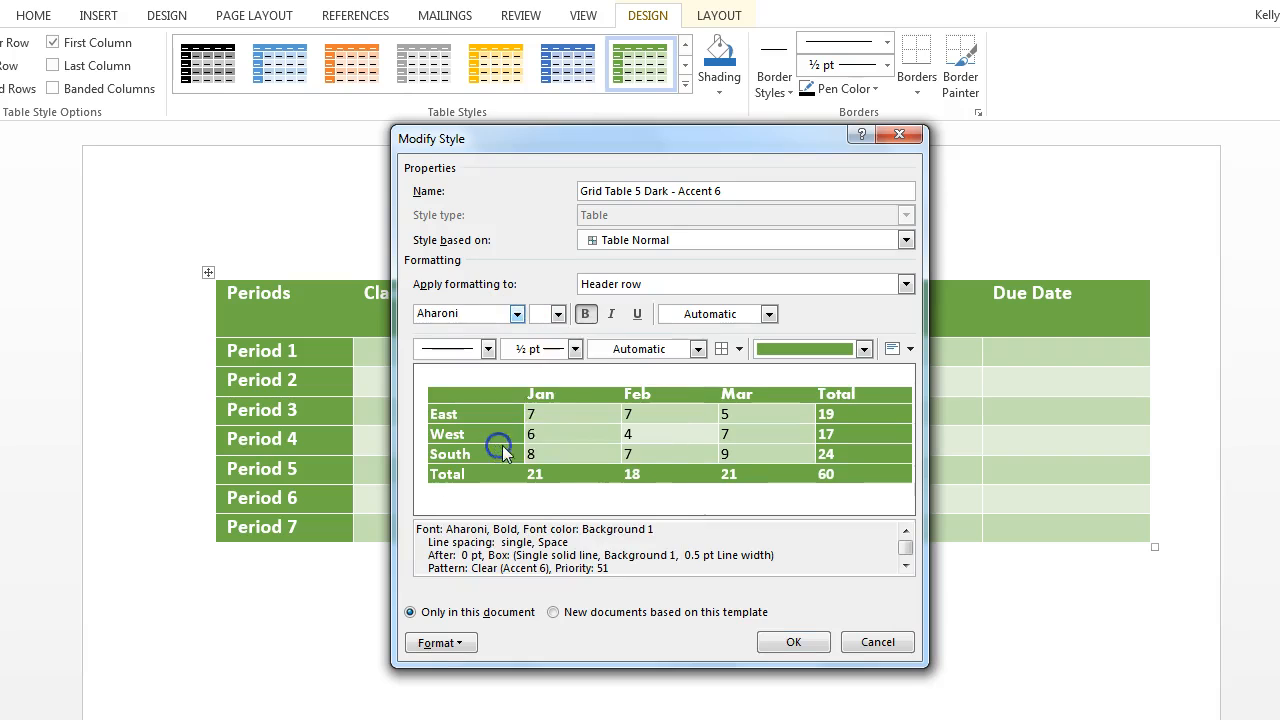
Set the style's header row font size to 36 pt
left_click(559, 314)
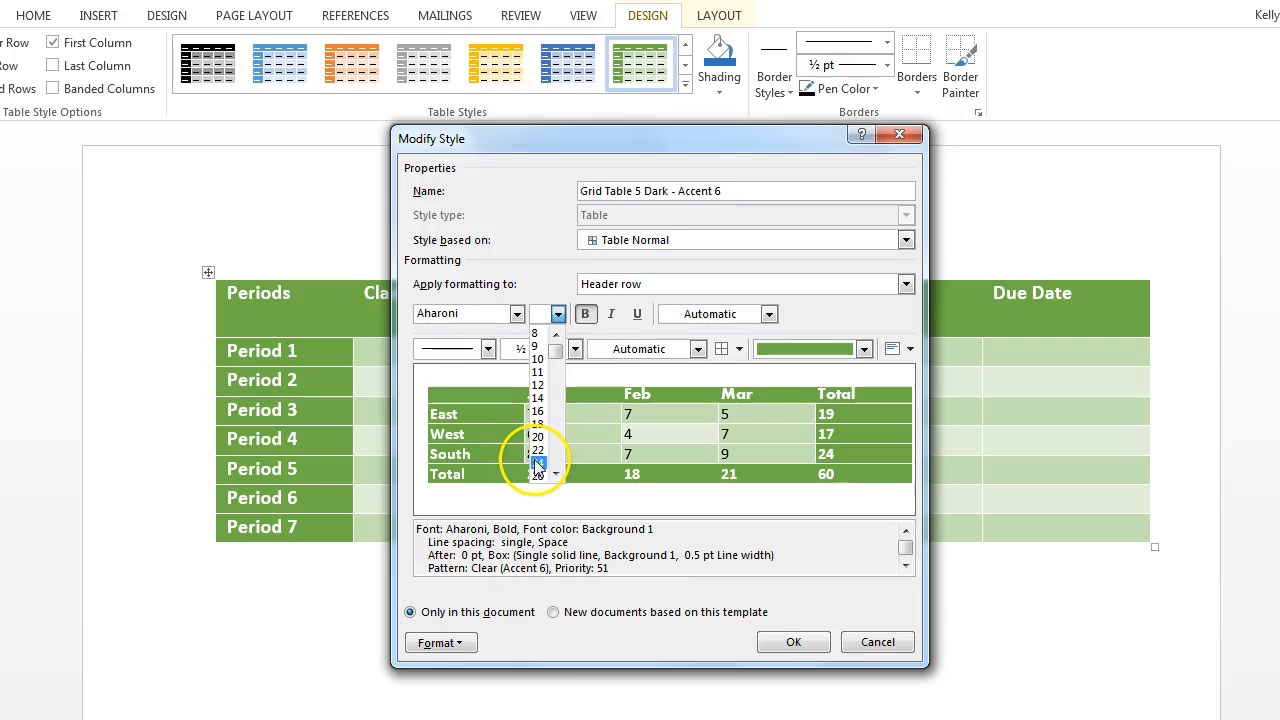
left_click(538, 472)
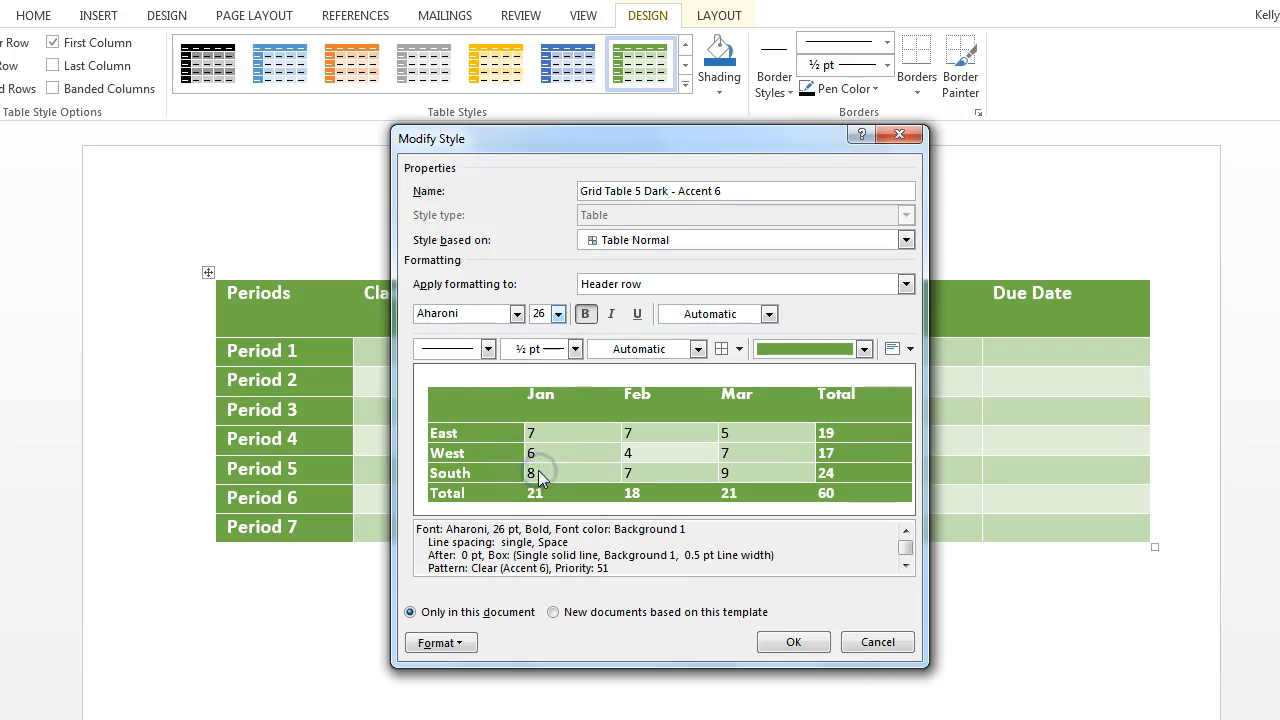
left_click(558, 314)
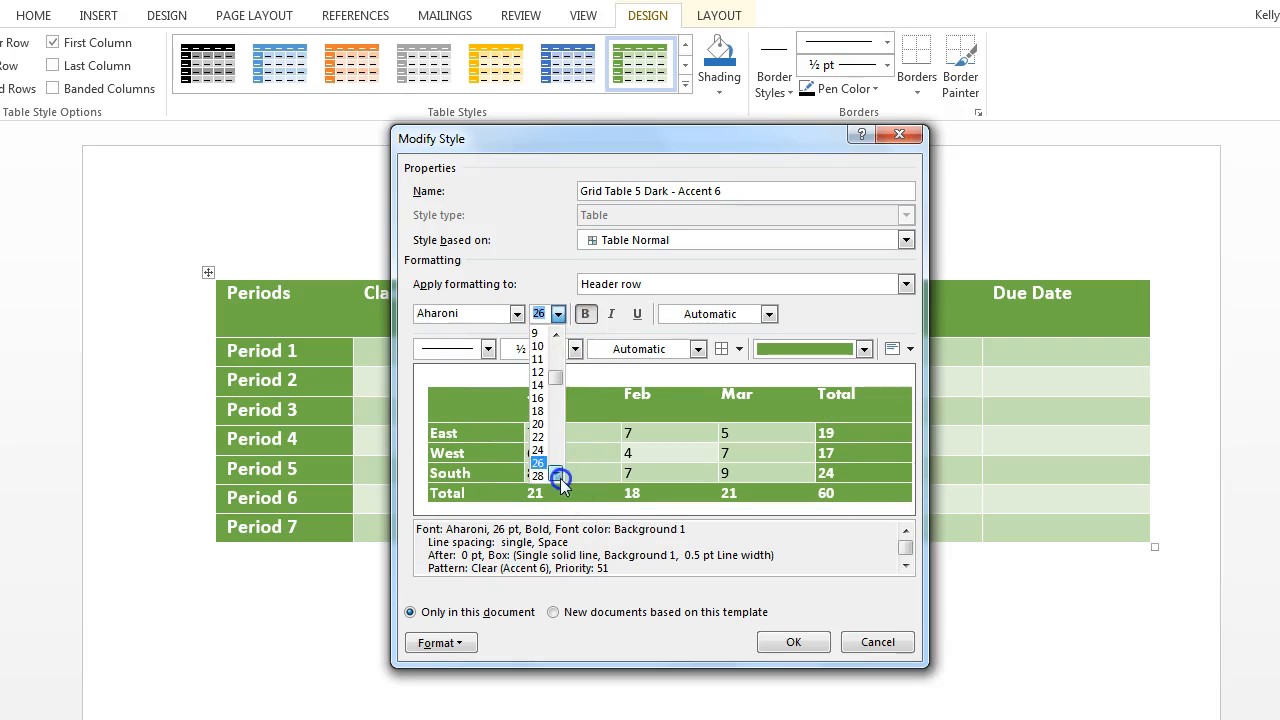
left_click(538, 452)
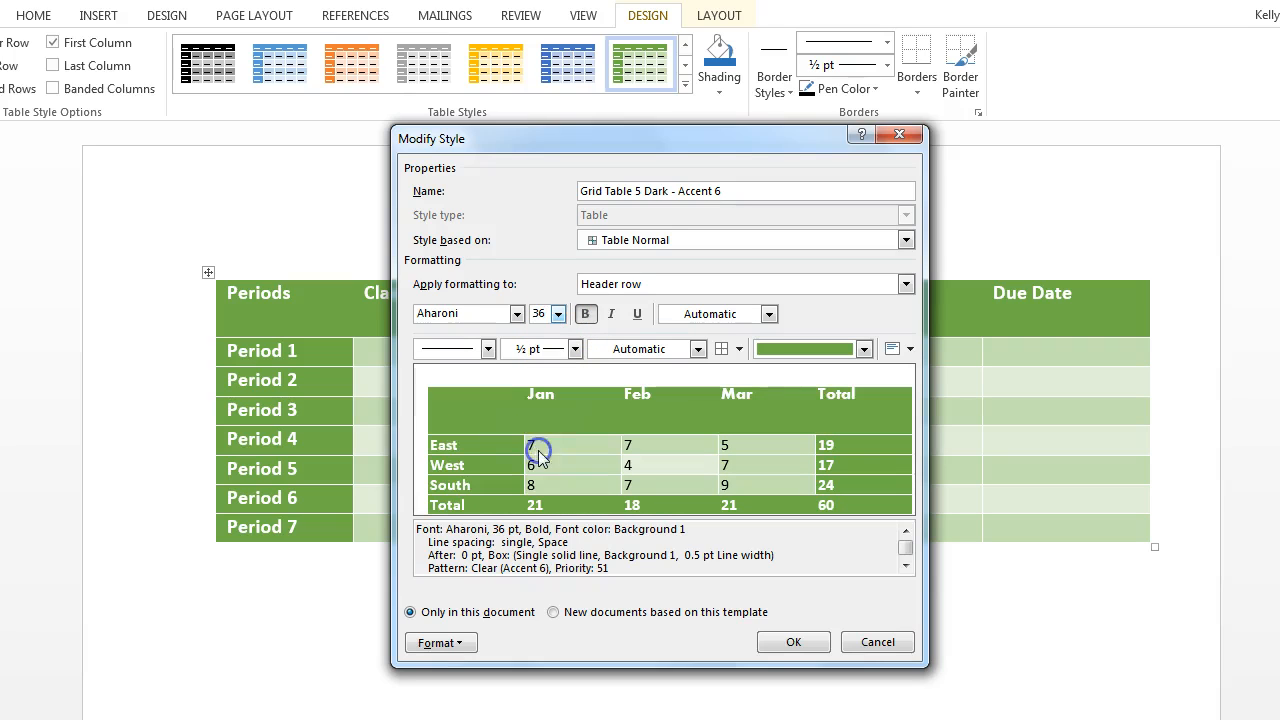
Align the style's header row text to bottom center and apply the style changes
left_click(901, 352)
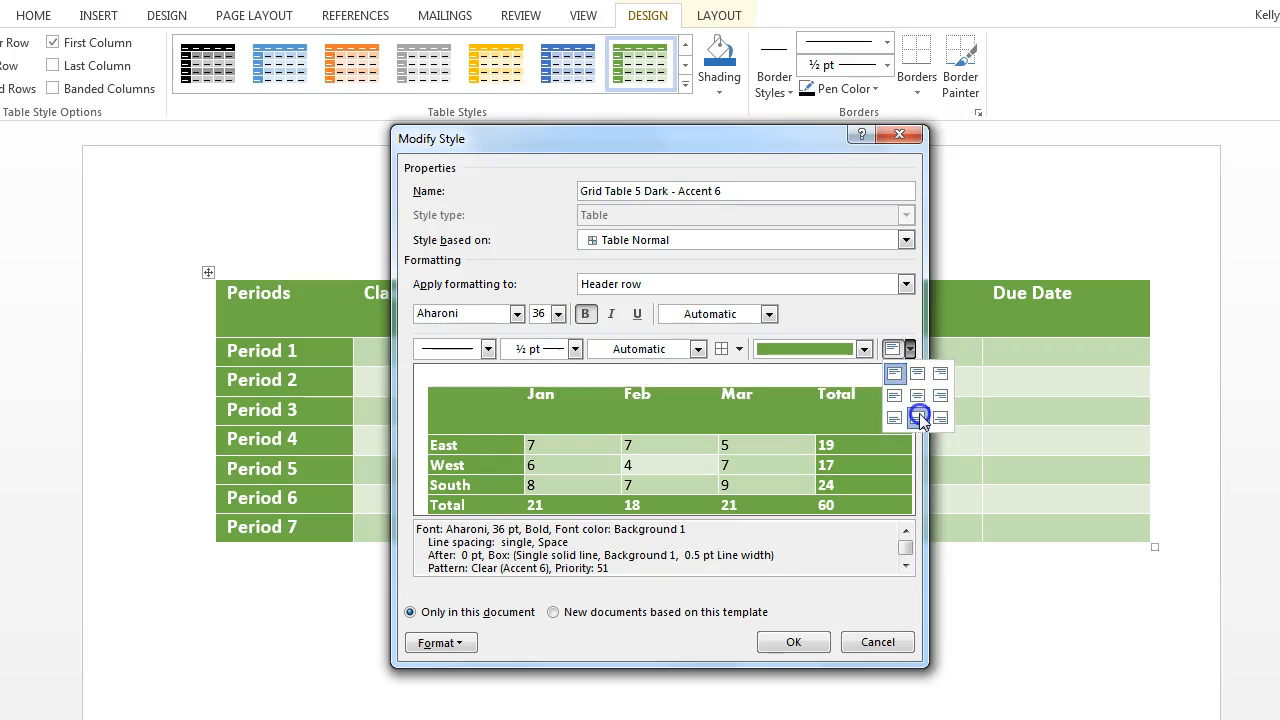
left_click(919, 413)
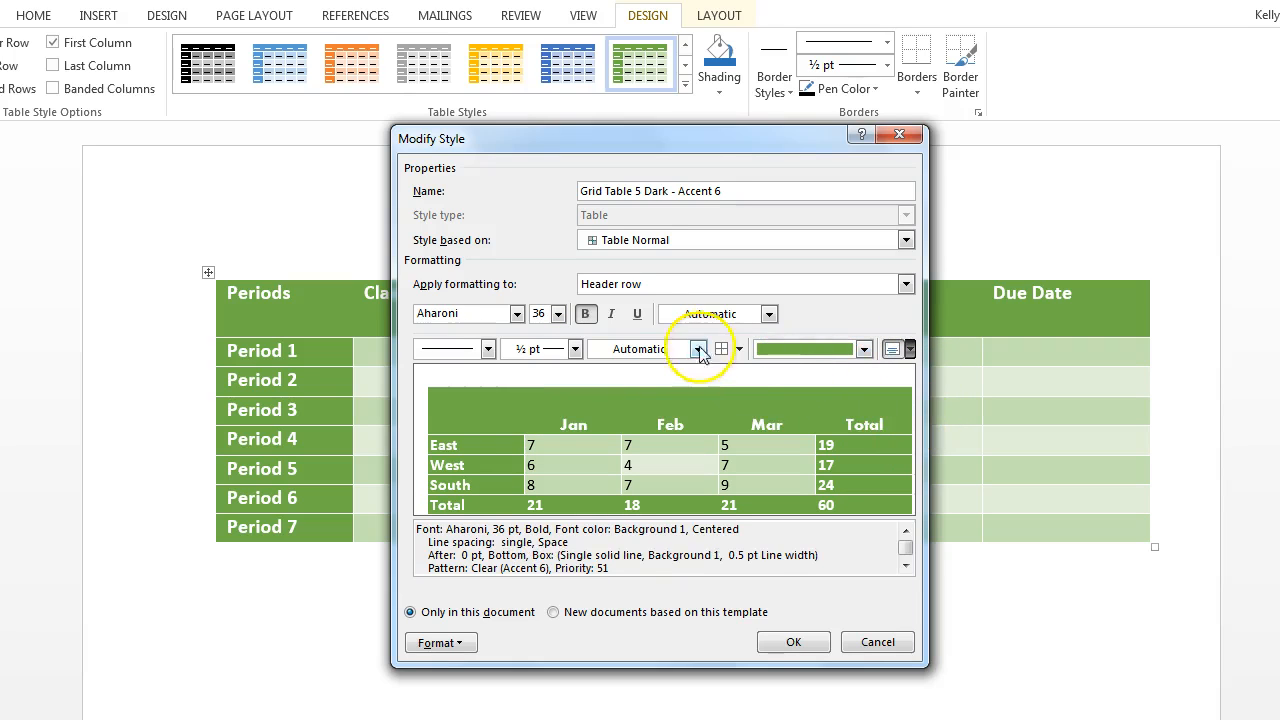
left_click(792, 641)
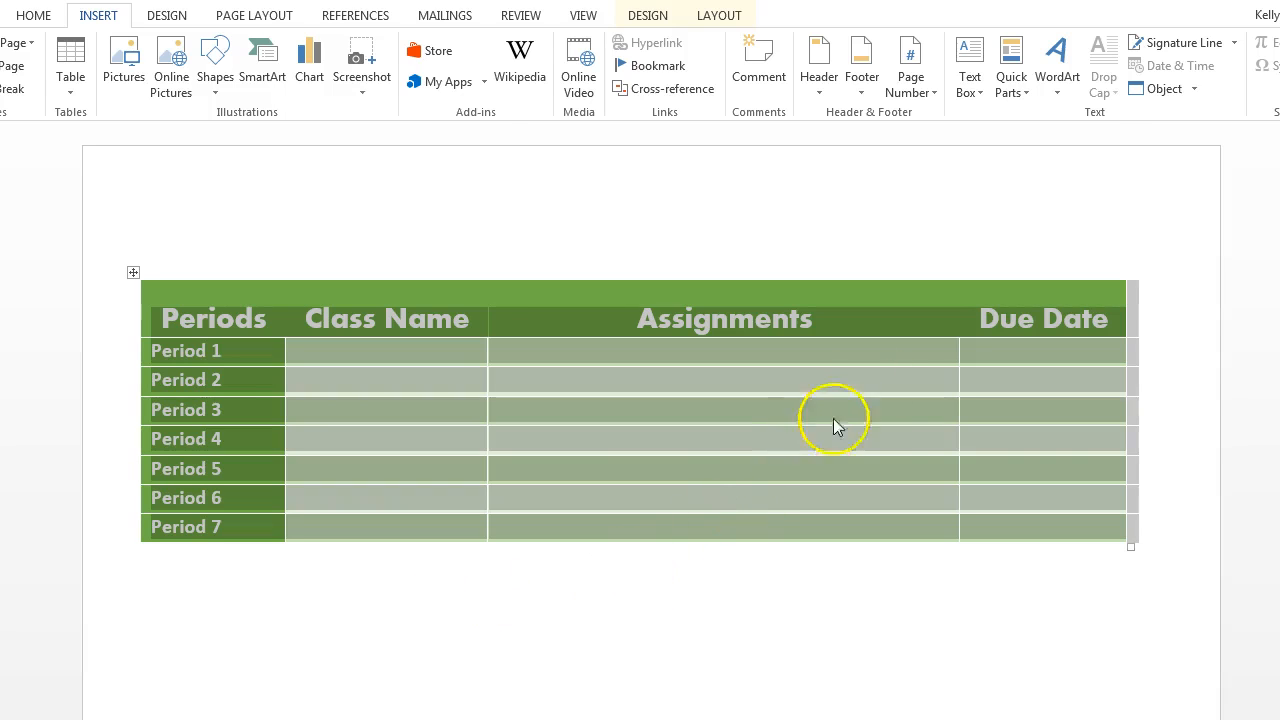
Examine the Building Blocks Organizer's entries, including cover pages, equations, footers, headers, page numbers and tables, then close it
left_click(1023, 93)
left_click(1051, 189)
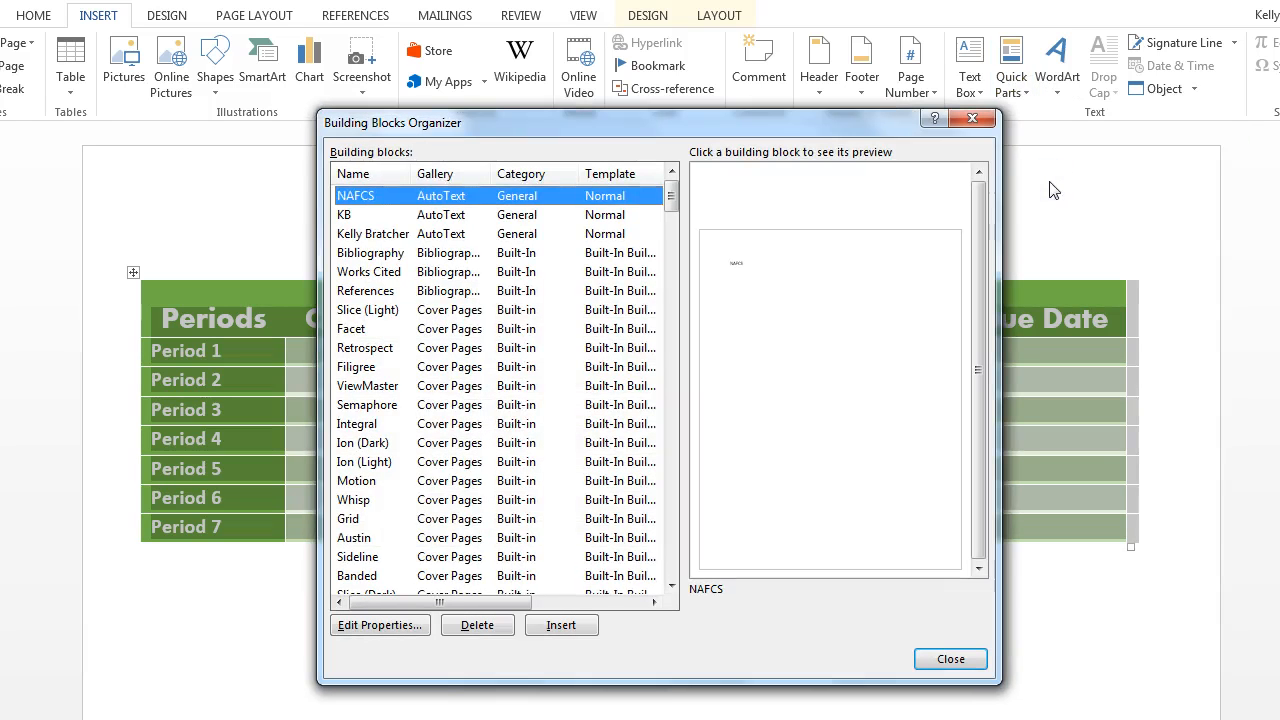
left_click(469, 424)
scroll(460, 430, "down", 5)
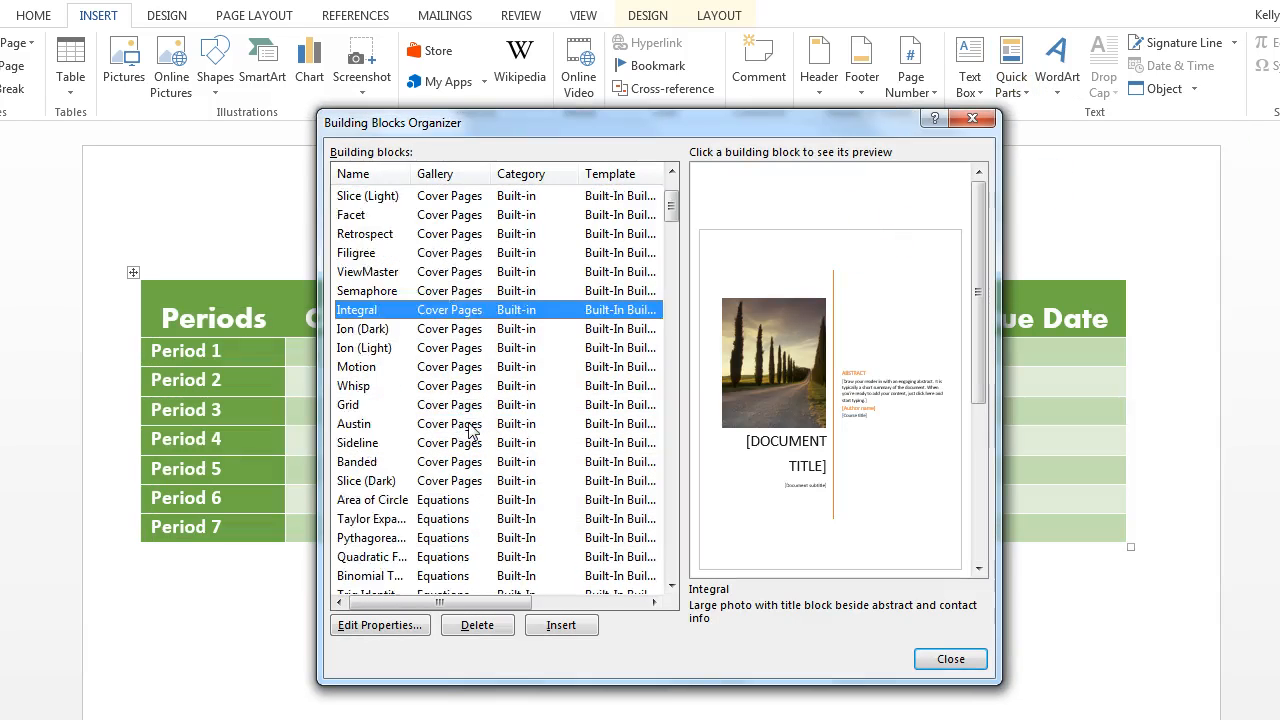
left_click(449, 426)
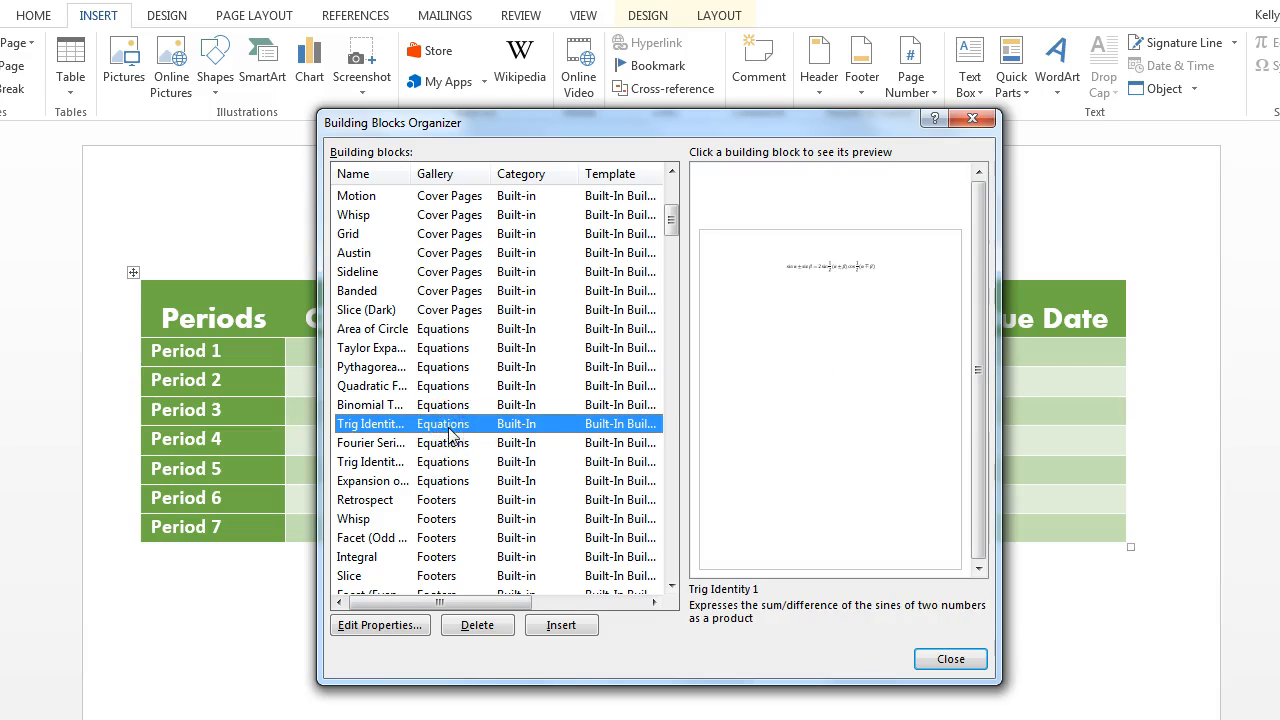
left_click(443, 537)
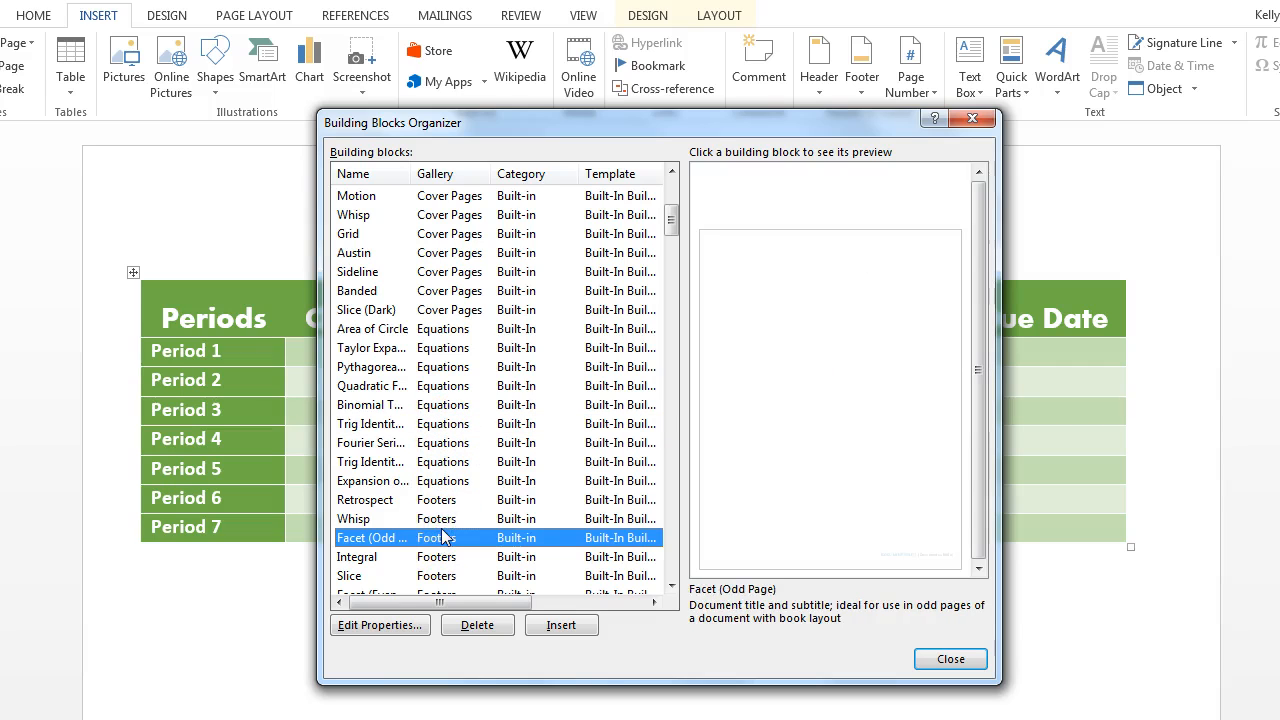
scroll(443, 537, "down", 15)
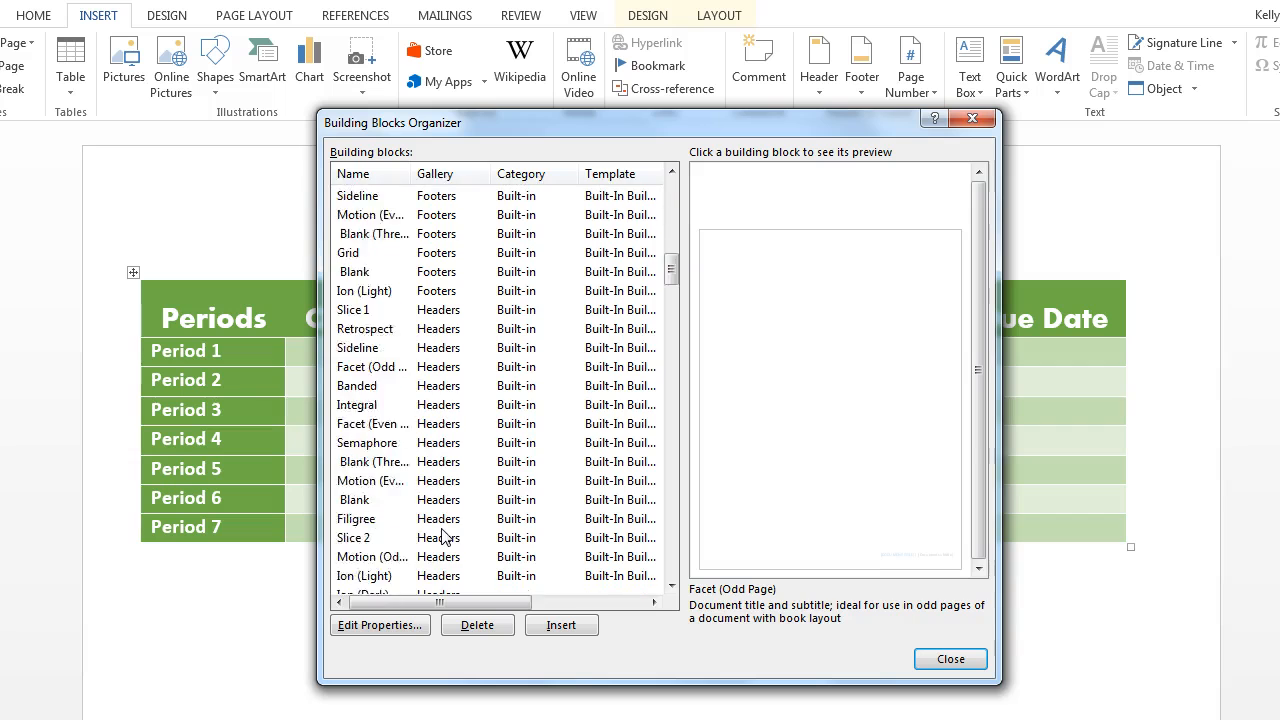
left_click(458, 425)
scroll(458, 425, "down", 7)
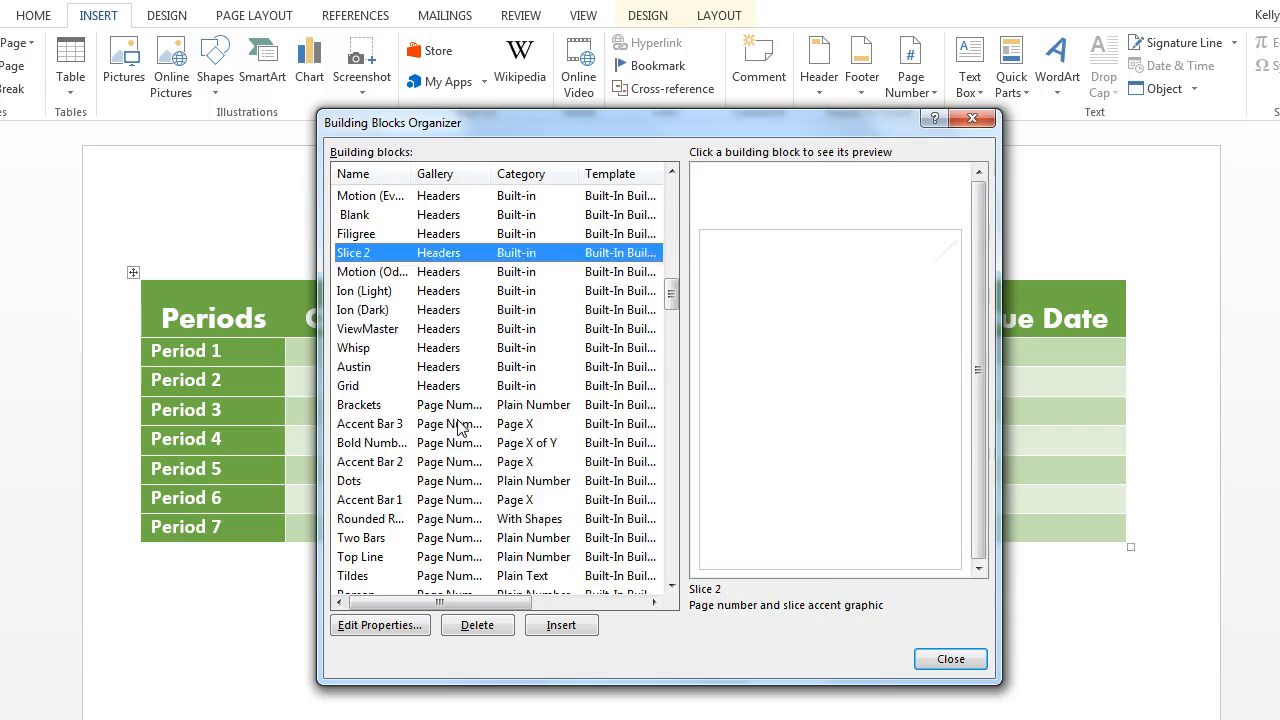
left_click(458, 425)
scroll(458, 425, "down", 16)
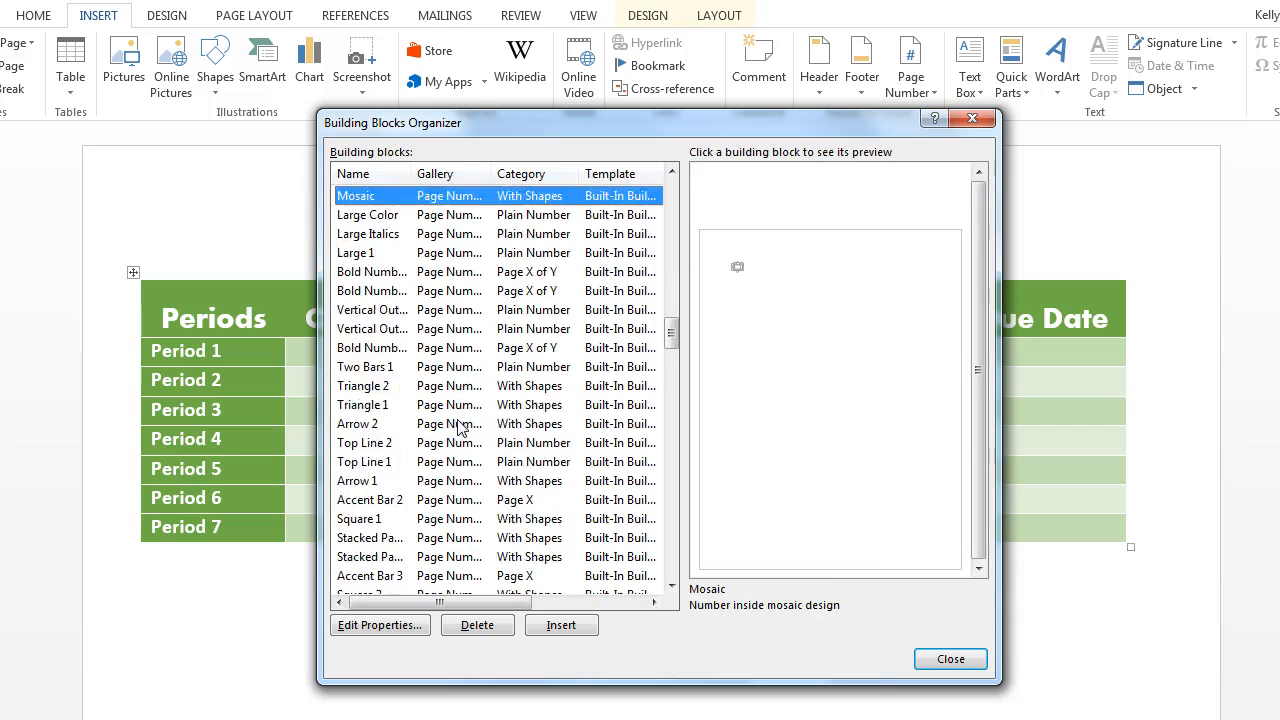
scroll(458, 425, "down", 4)
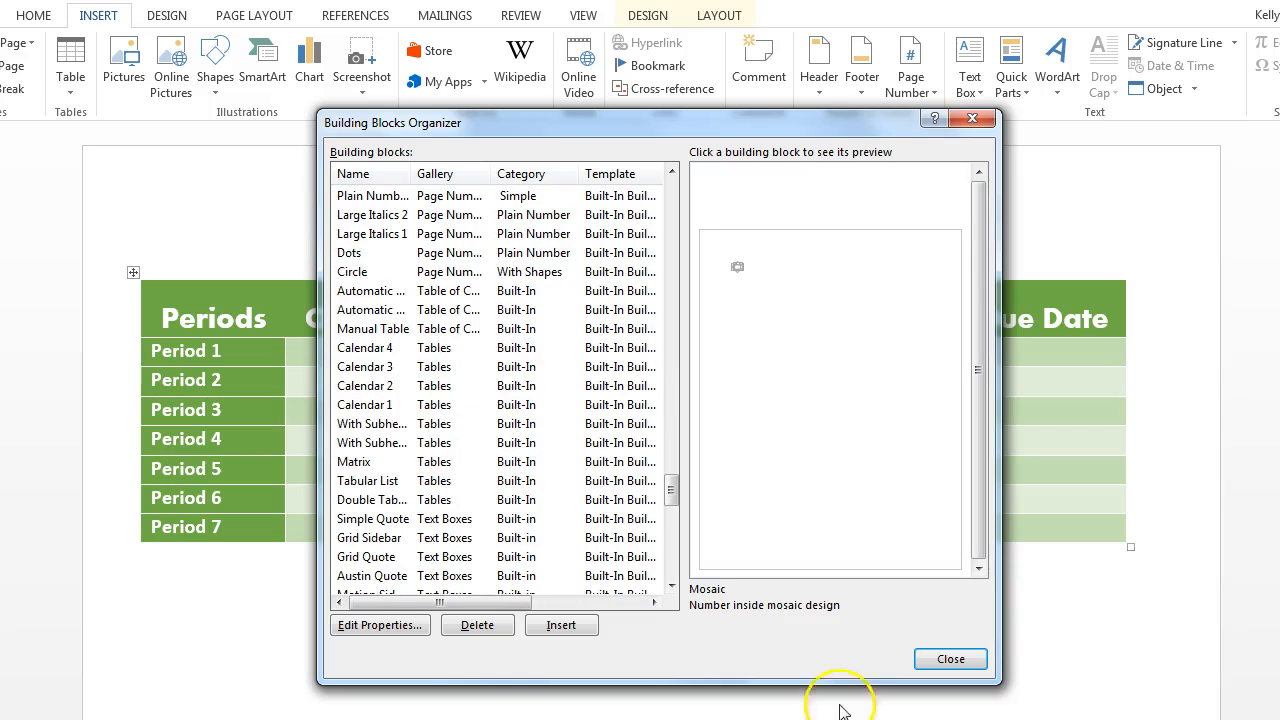
left_click(950, 659)
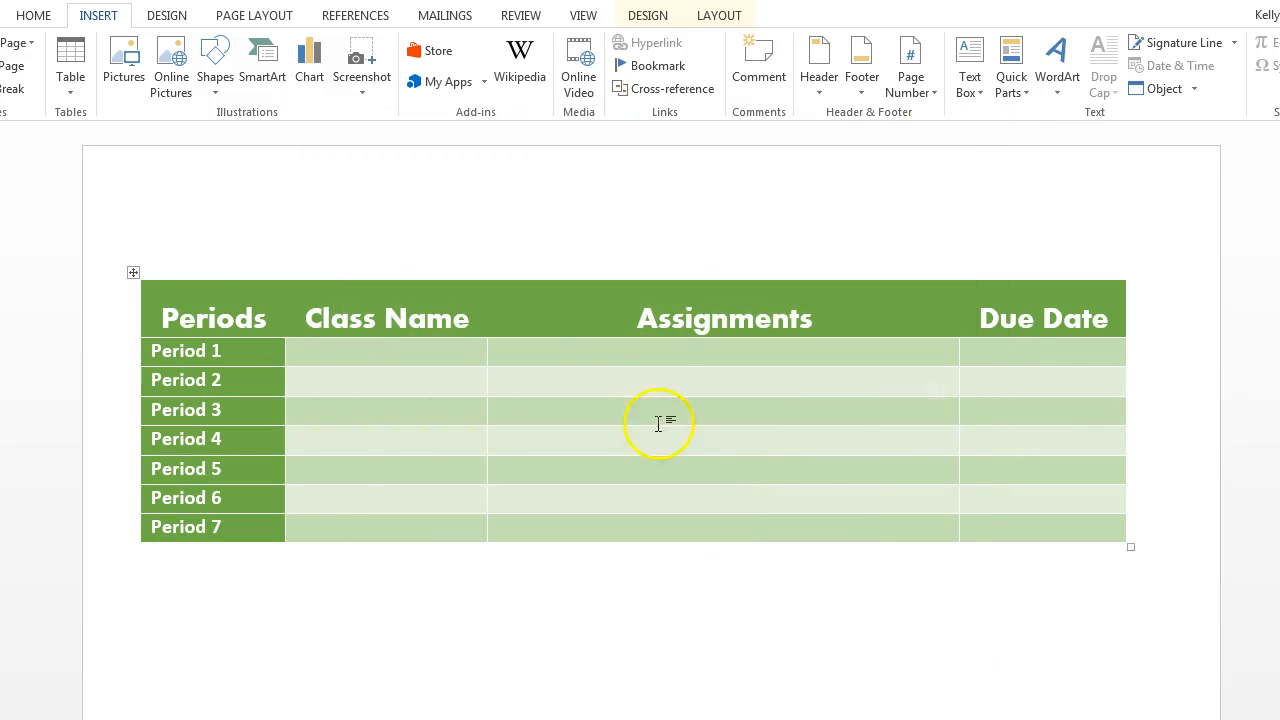
Select the entire class assignments table and start saving it as a new building block named HW Table
left_click(133, 274)
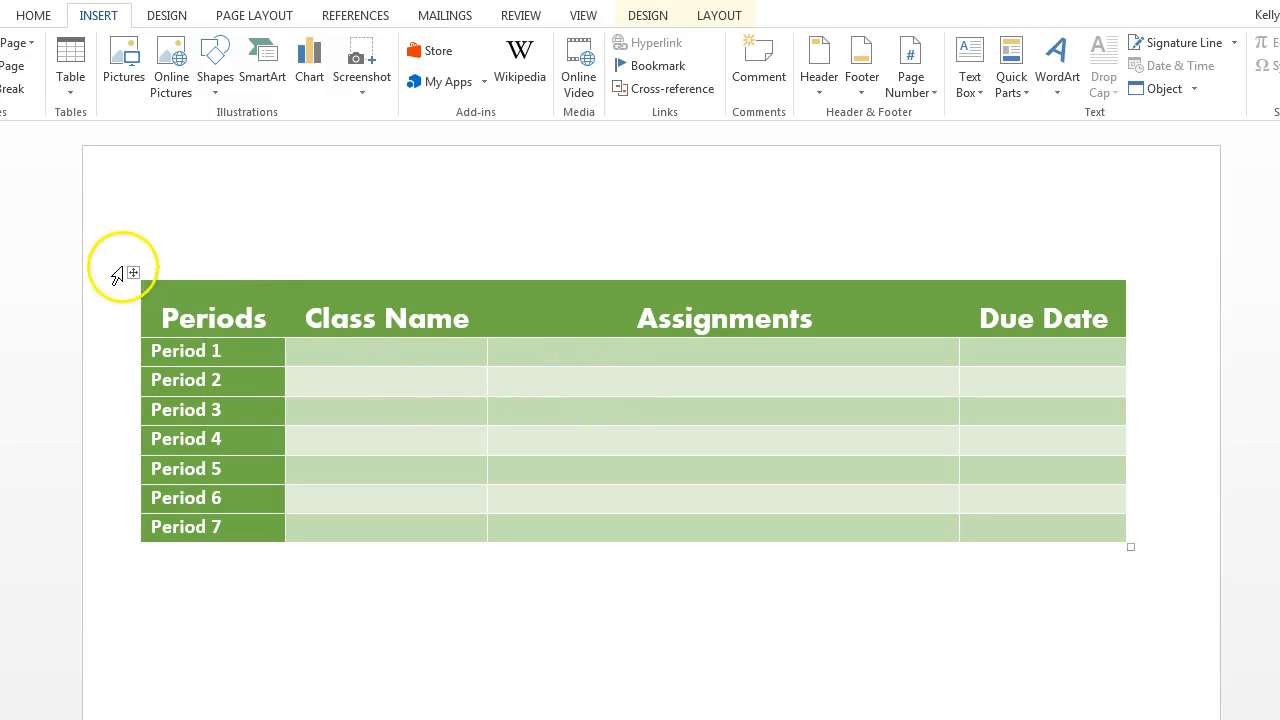
left_click(135, 271)
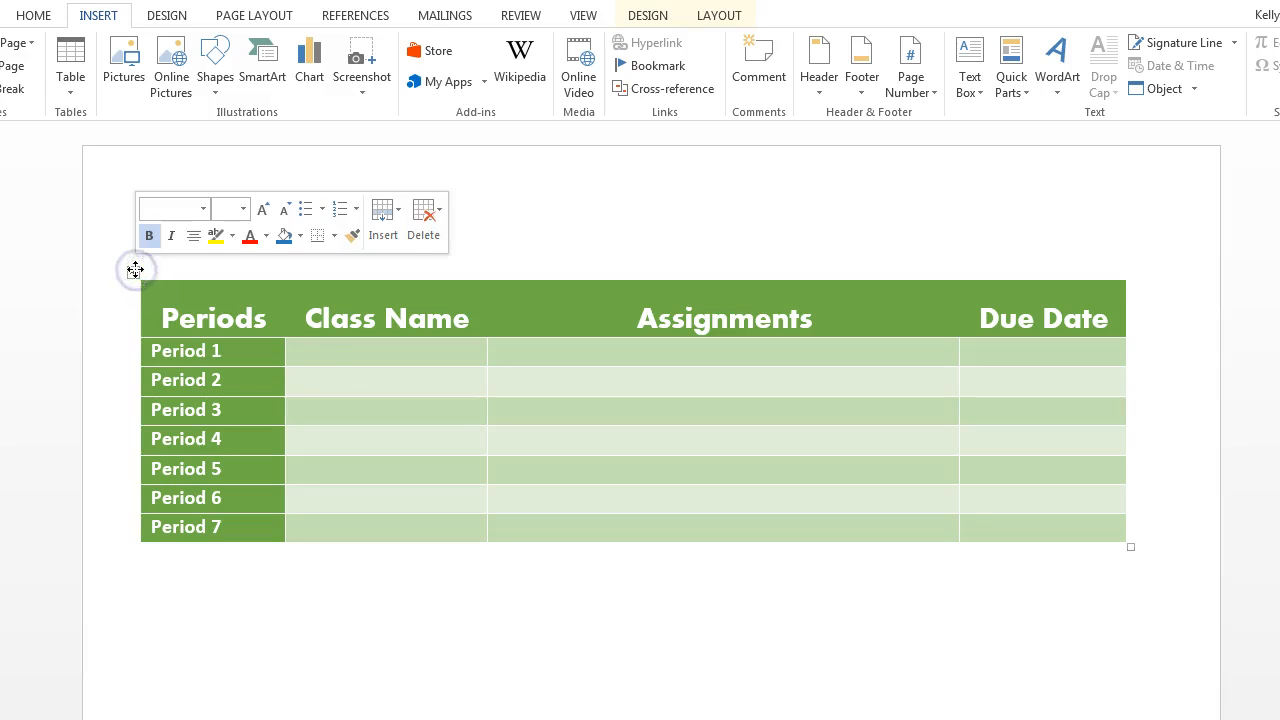
left_click(302, 378)
left_click(135, 271)
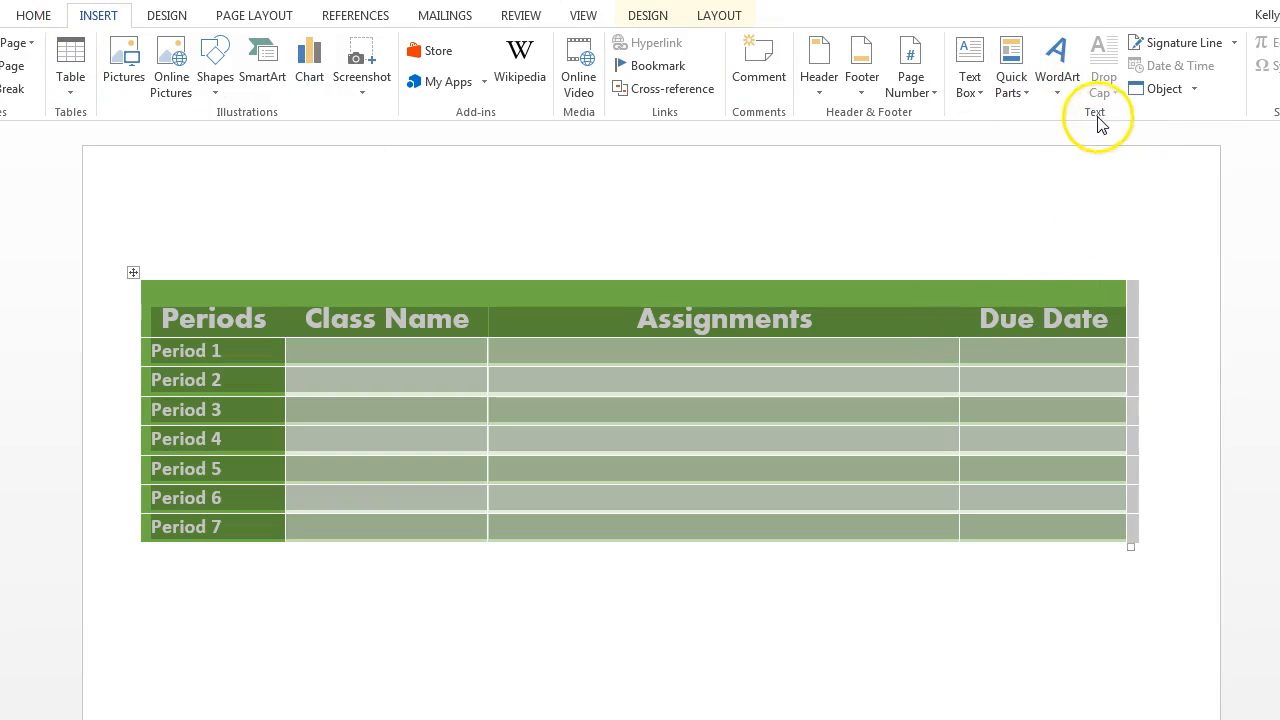
left_click(1023, 96)
left_click(1060, 214)
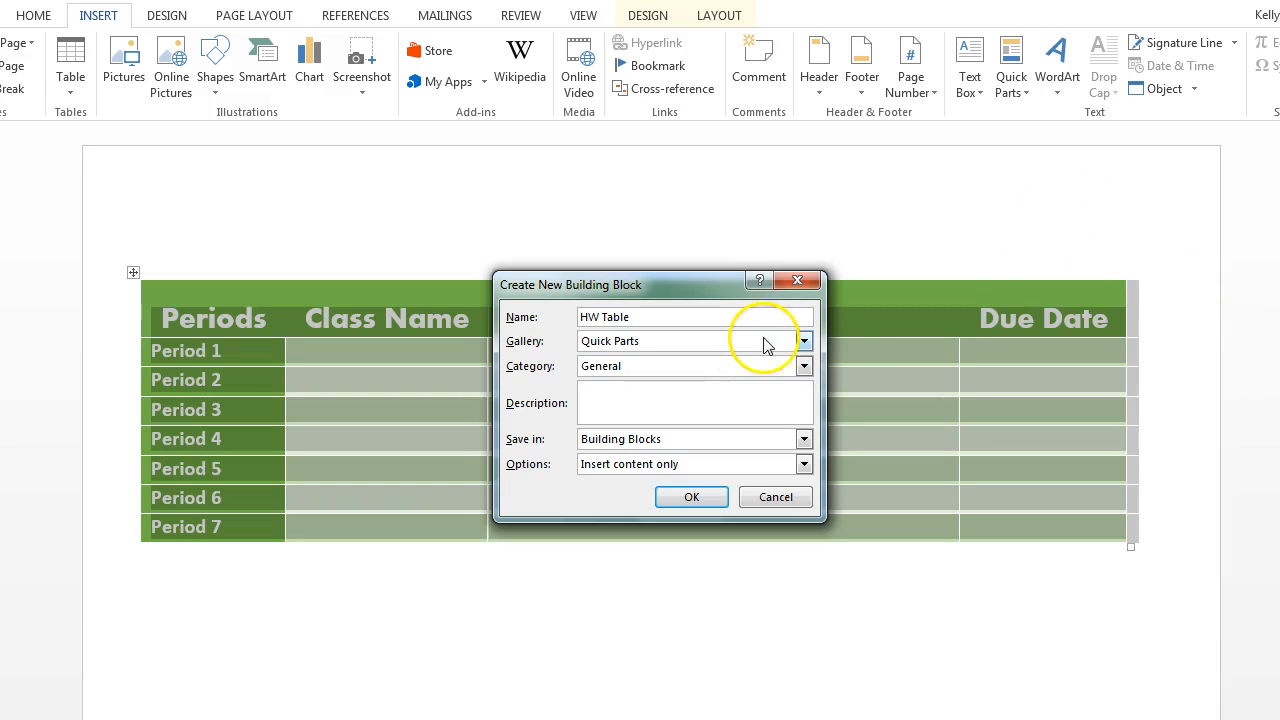
Assign the building block to the Quick Parts gallery and General category, with the description "Homework table"
left_click(804, 342)
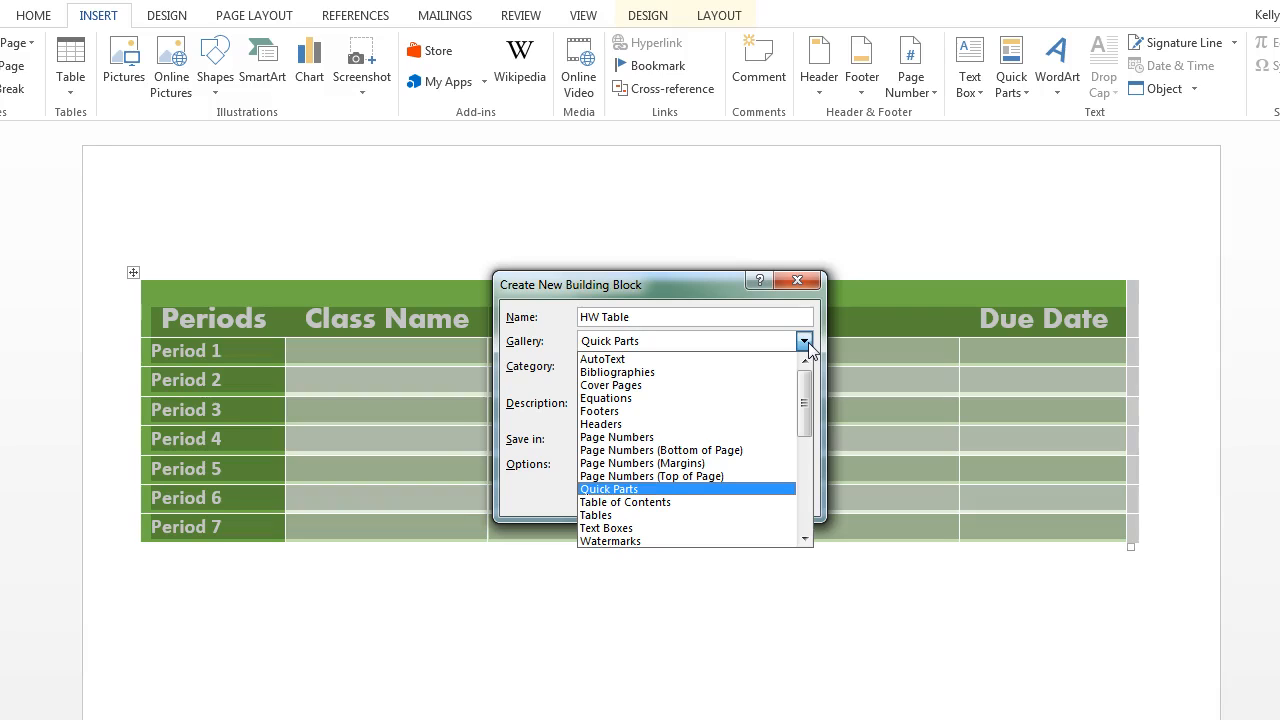
left_click(654, 488)
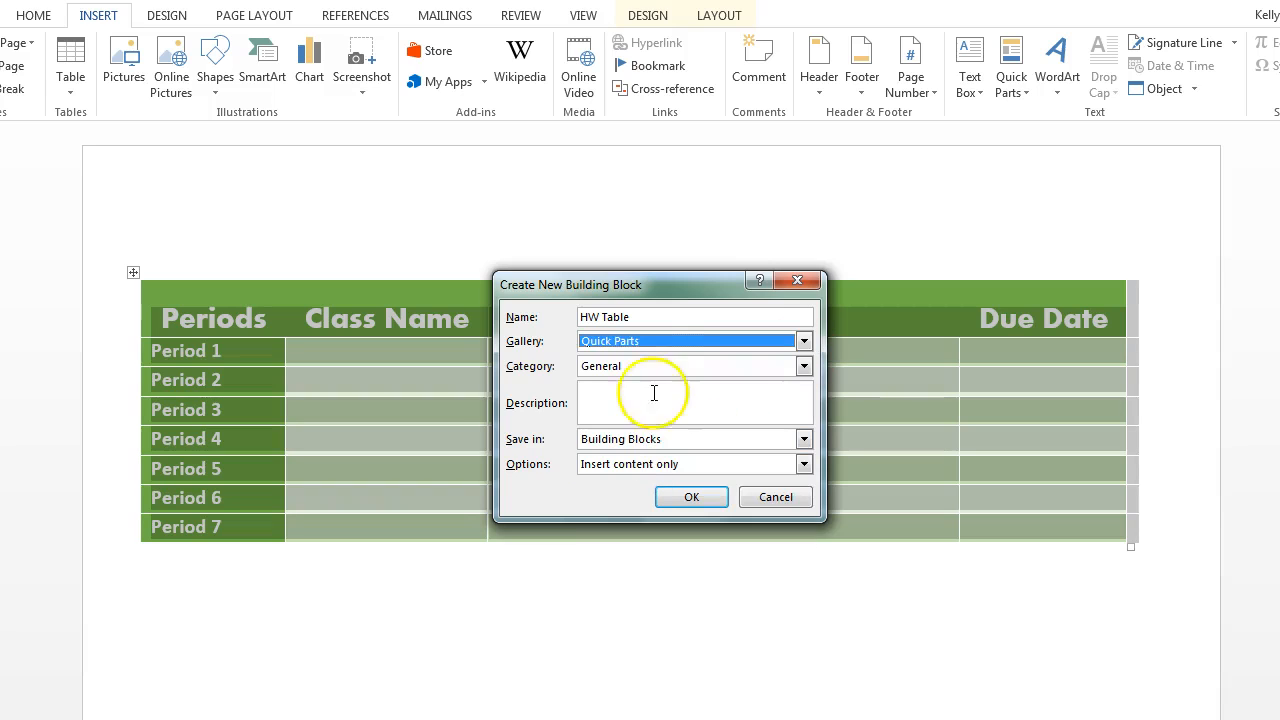
left_click(804, 366)
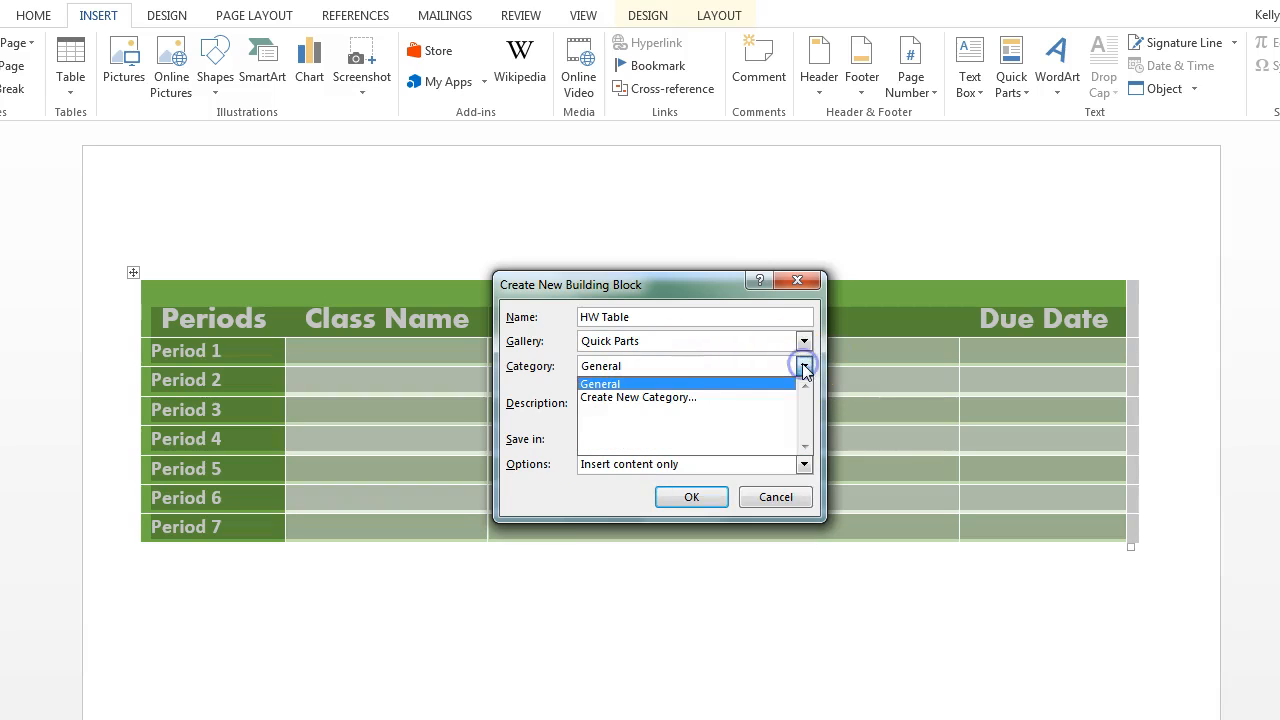
left_click(649, 384)
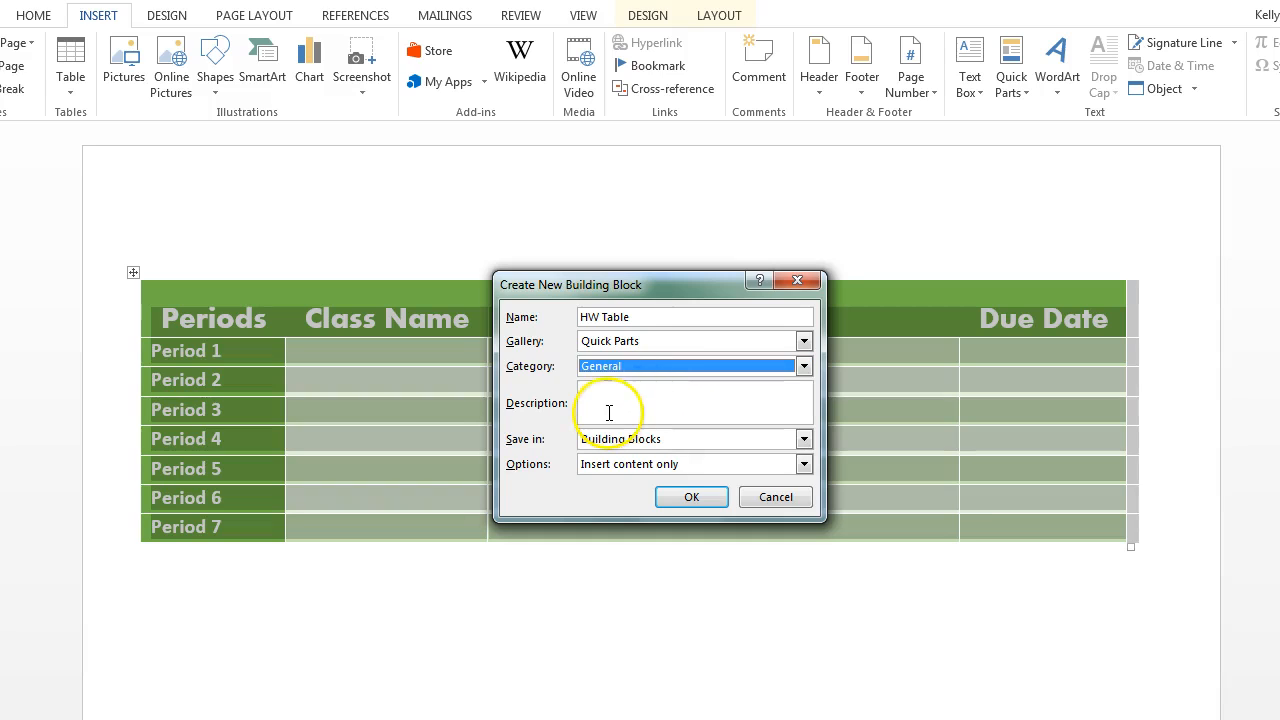
left_click(609, 412)
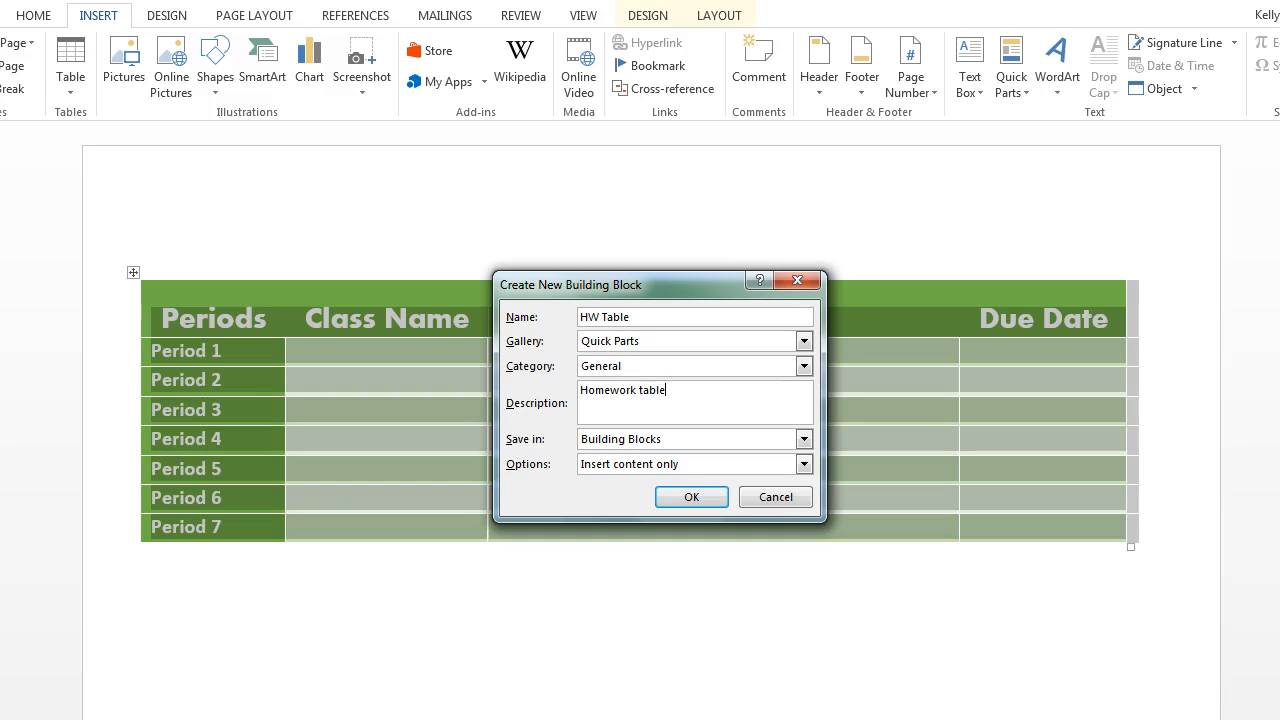
Store the building block in Building Blocks with the Insert content only option and create it
left_click(804, 440)
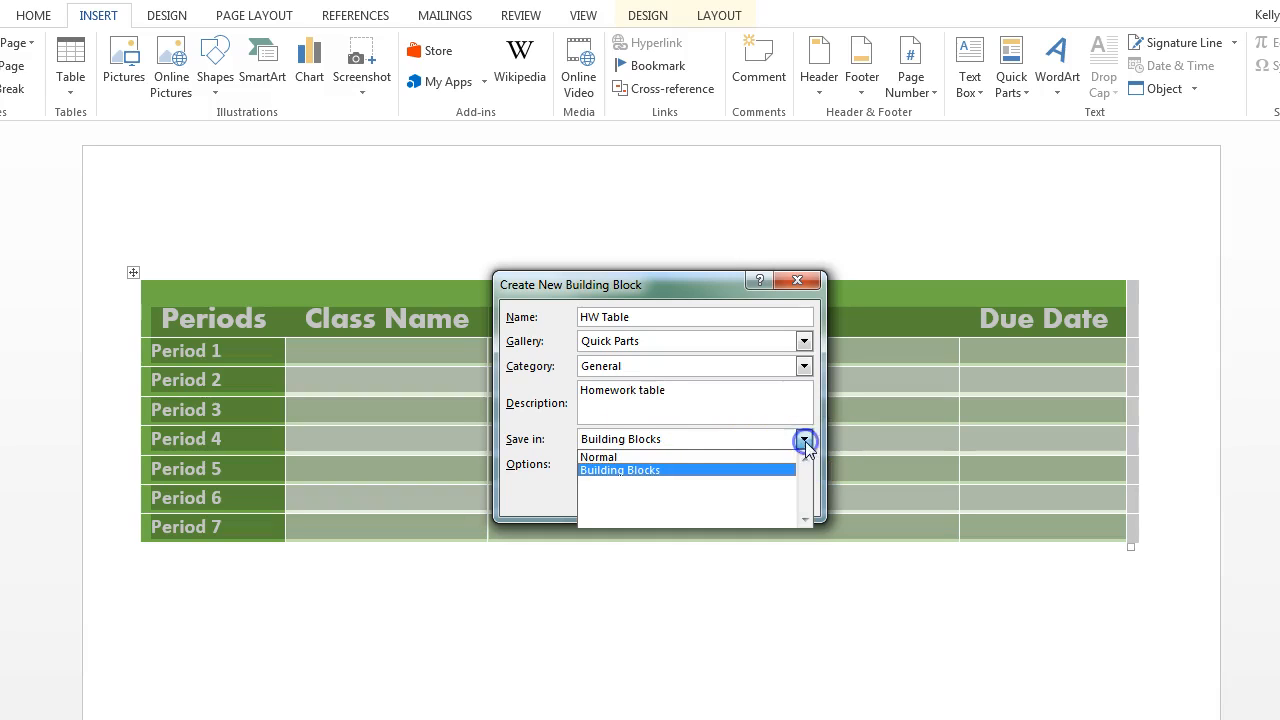
left_click(700, 470)
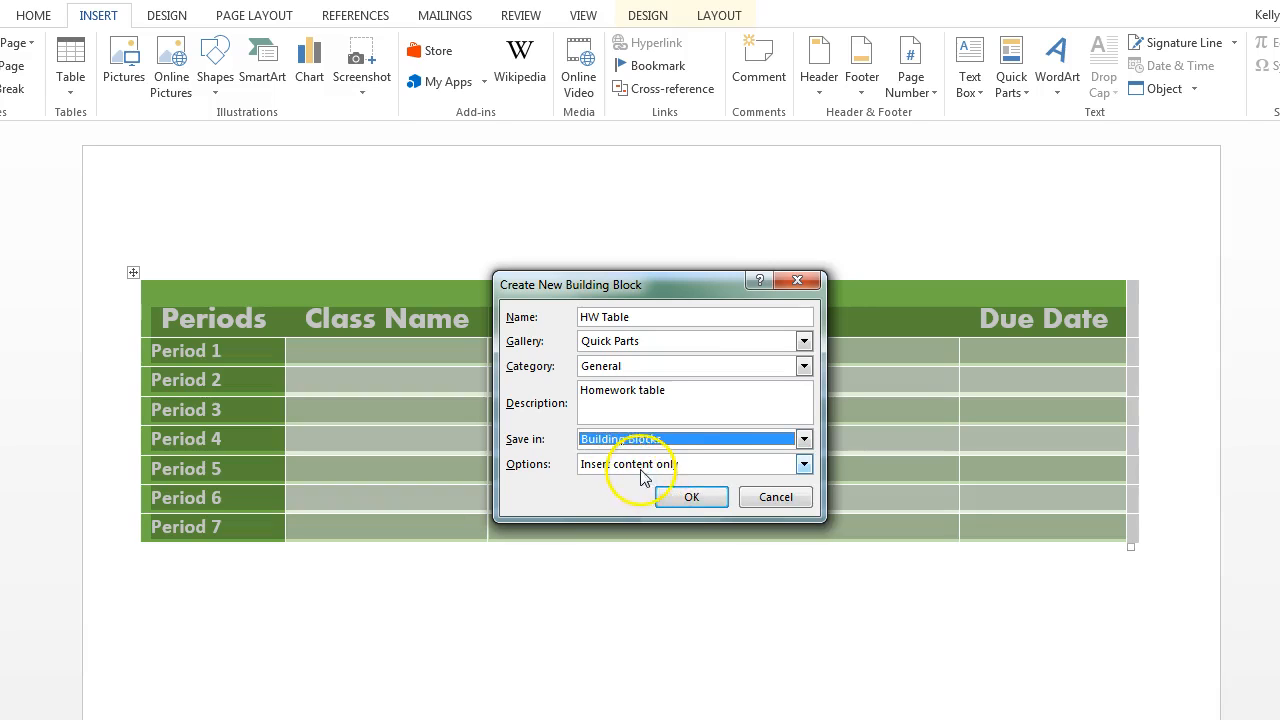
left_click(804, 464)
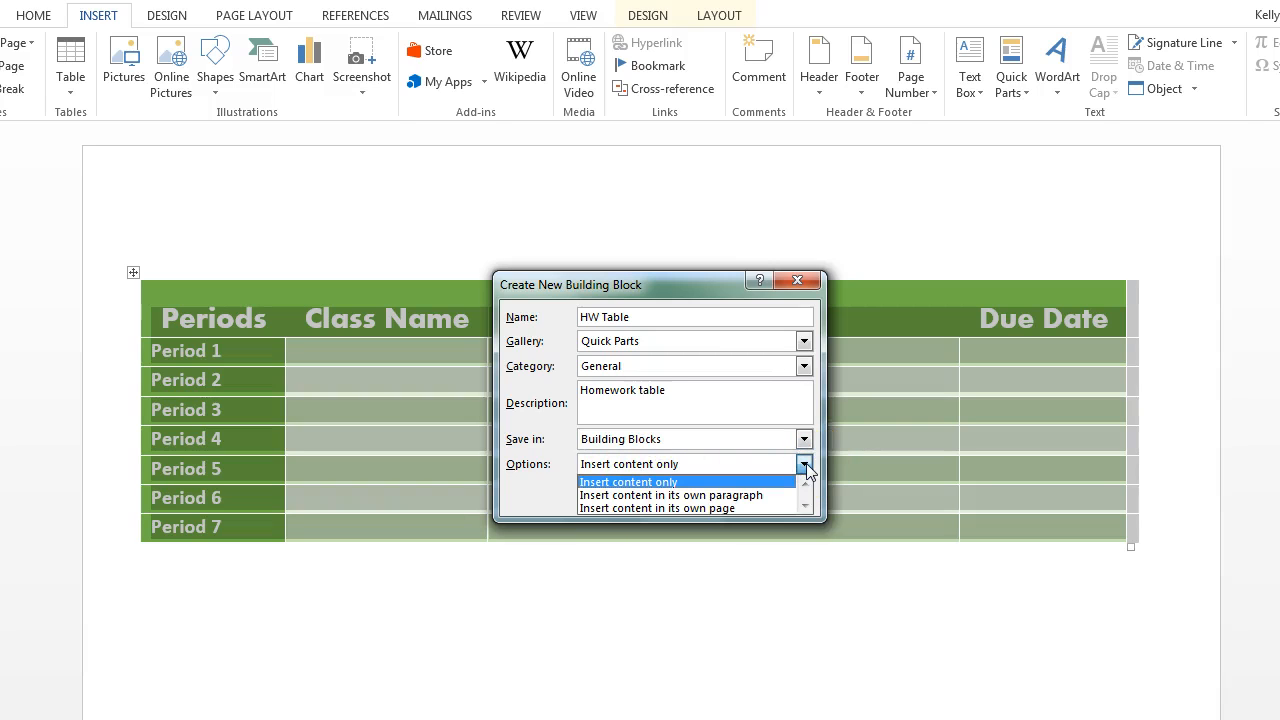
left_click(630, 482)
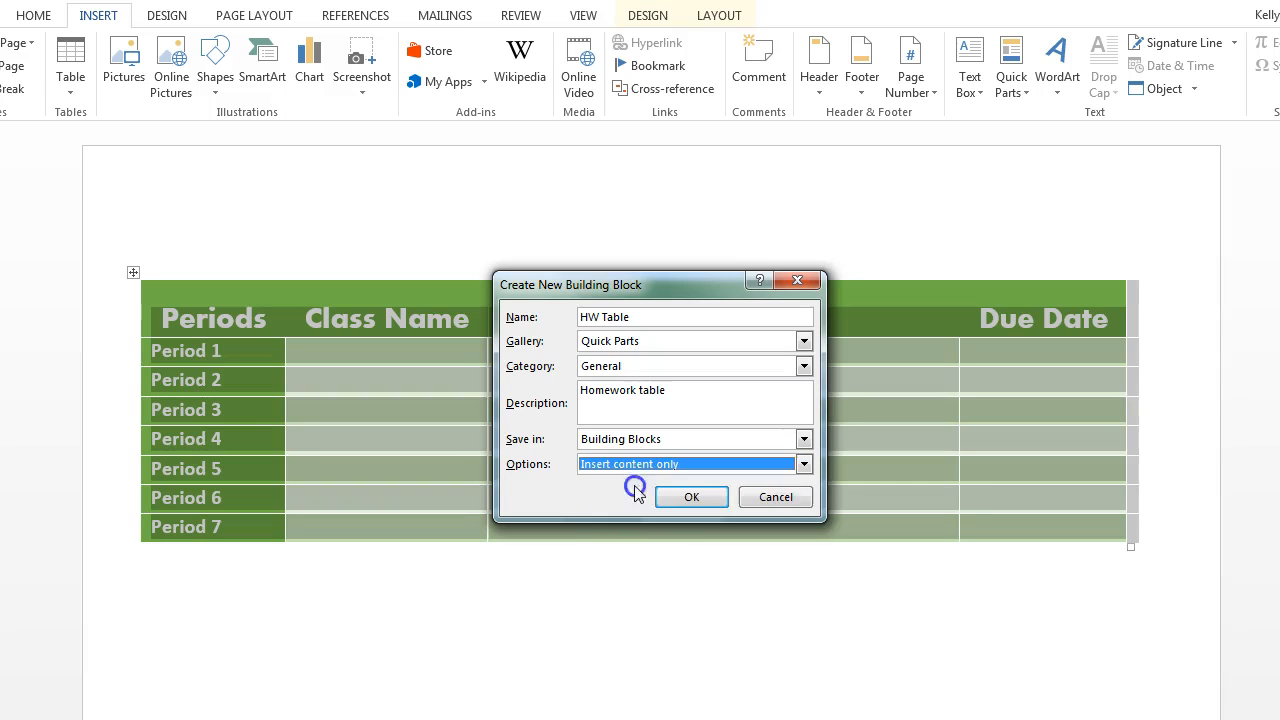
left_click(694, 498)
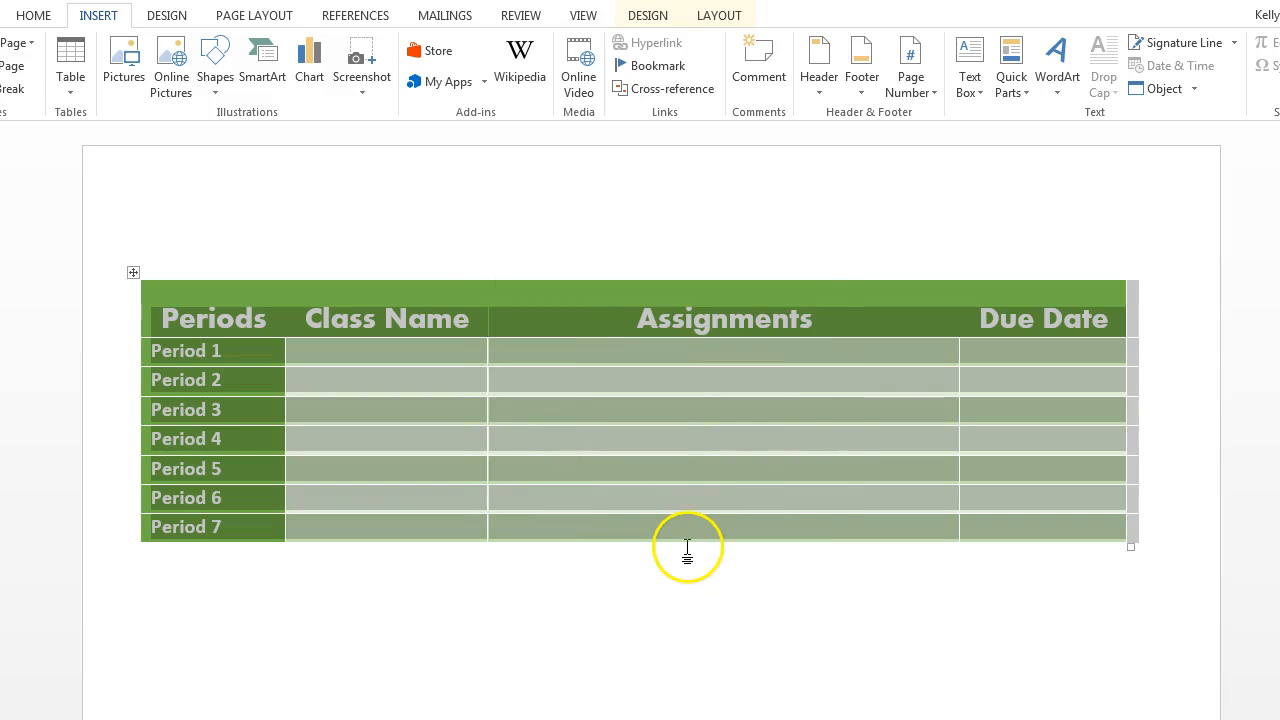
Insert the saved HW Table quick part in the blank area below the existing table
left_click(687, 548)
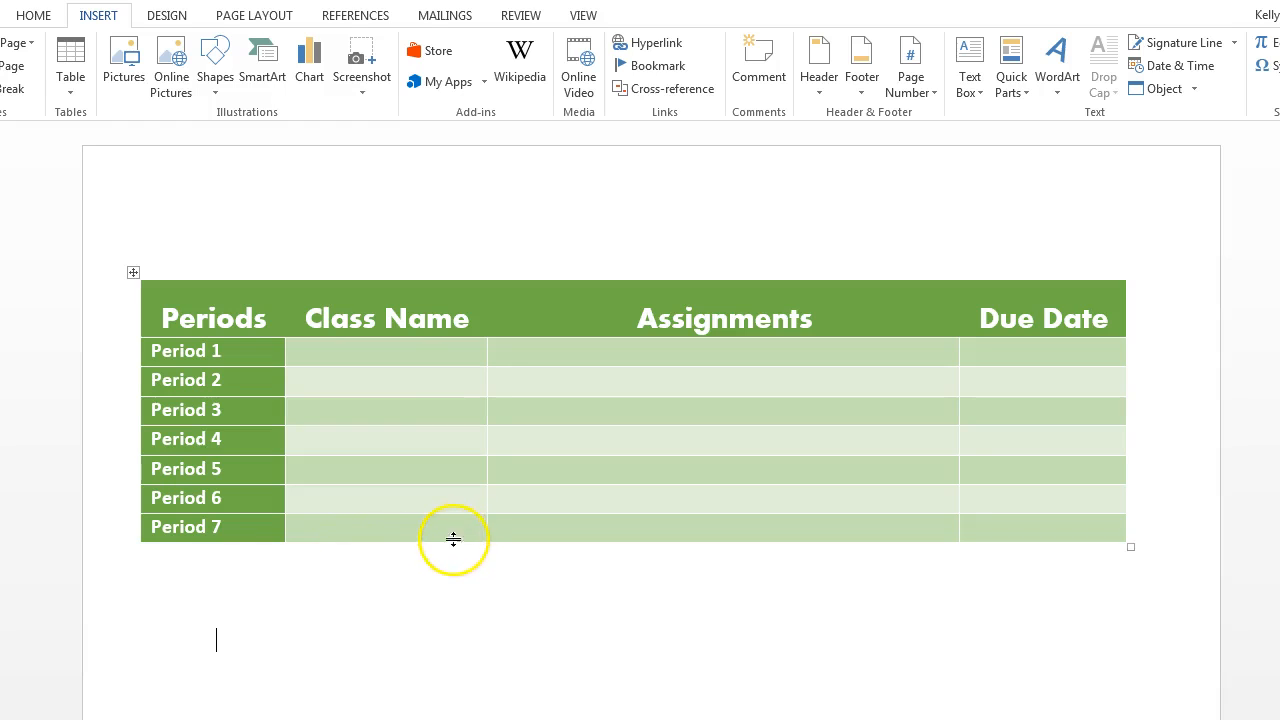
scroll(454, 545, "down", 1)
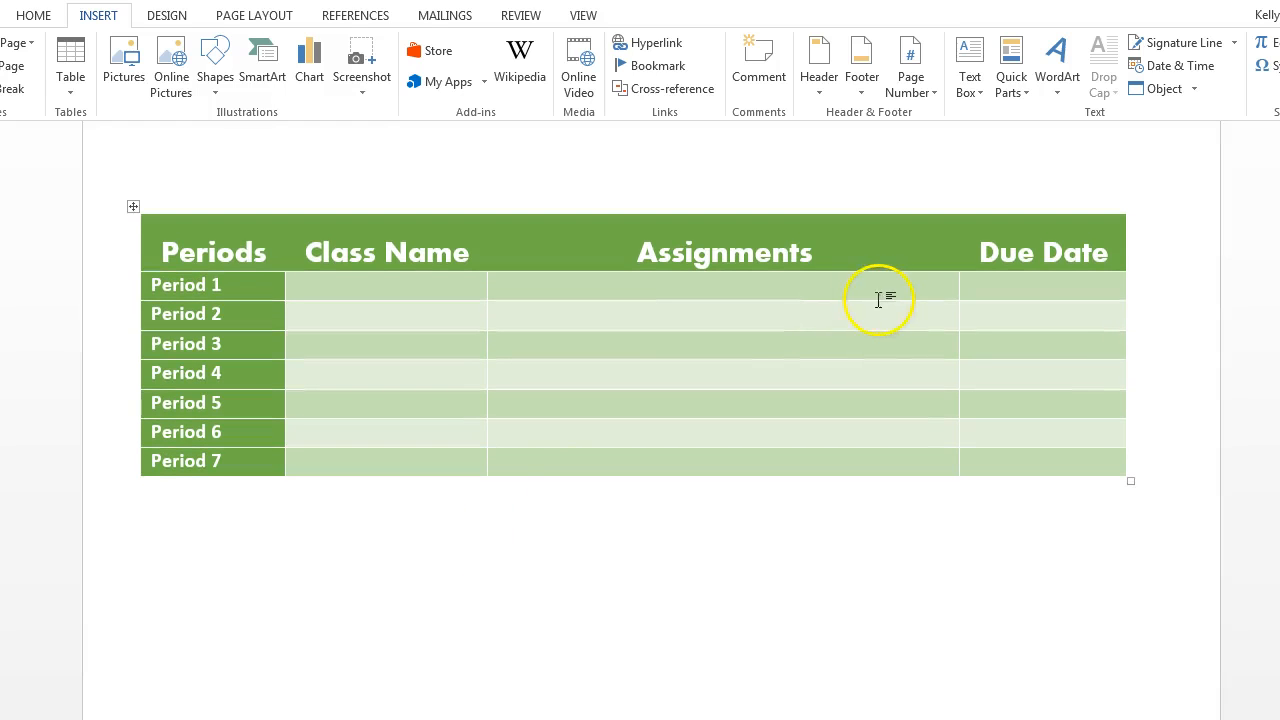
left_click(1024, 102)
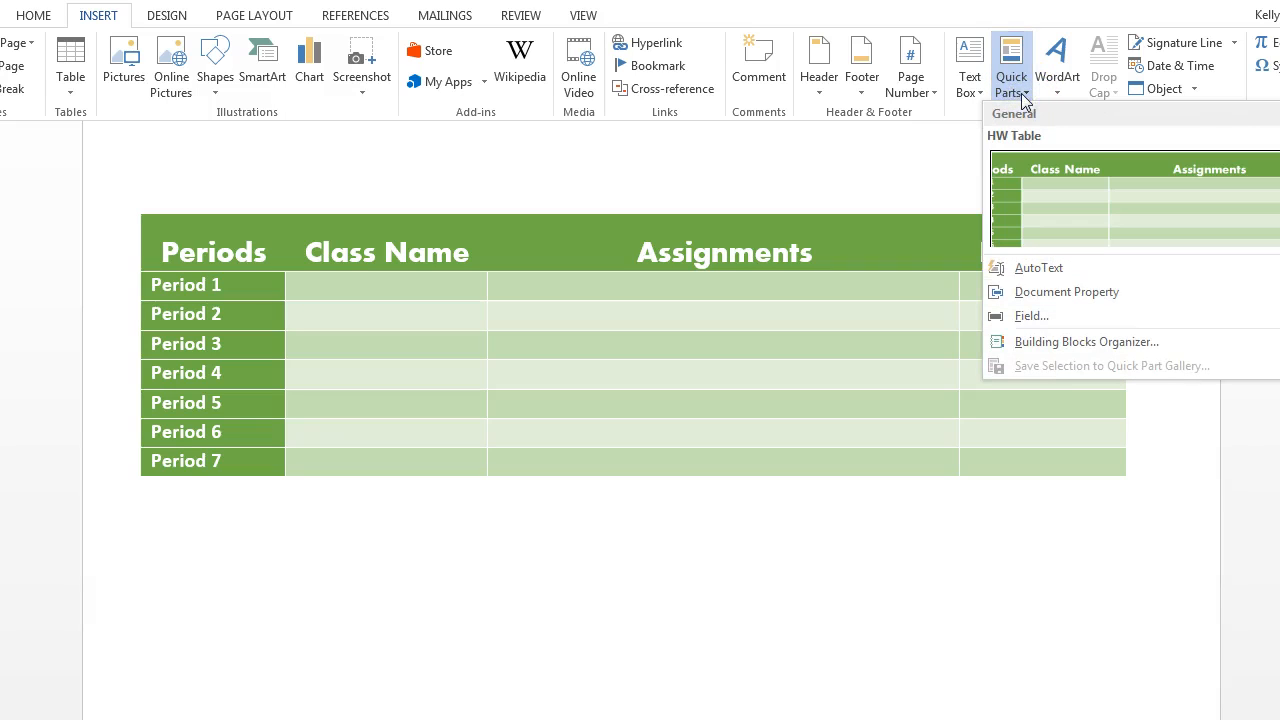
left_click(1042, 190)
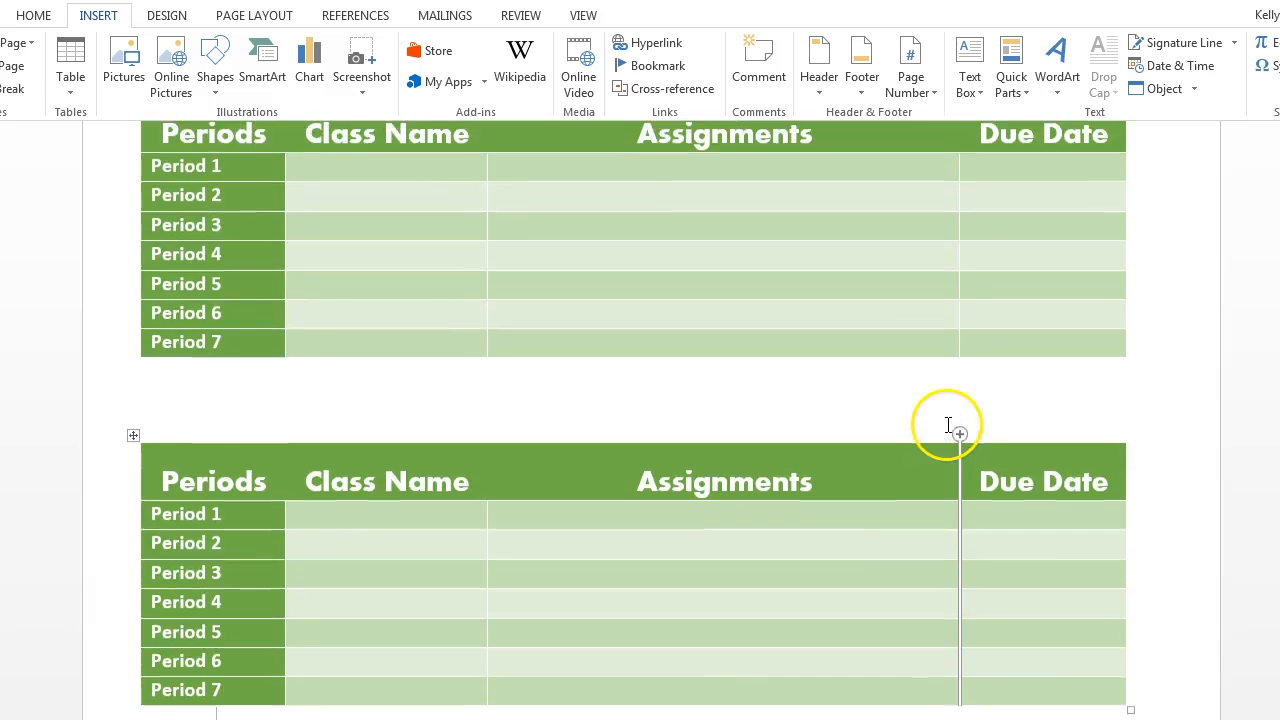
scroll(946, 425, "down", 1)
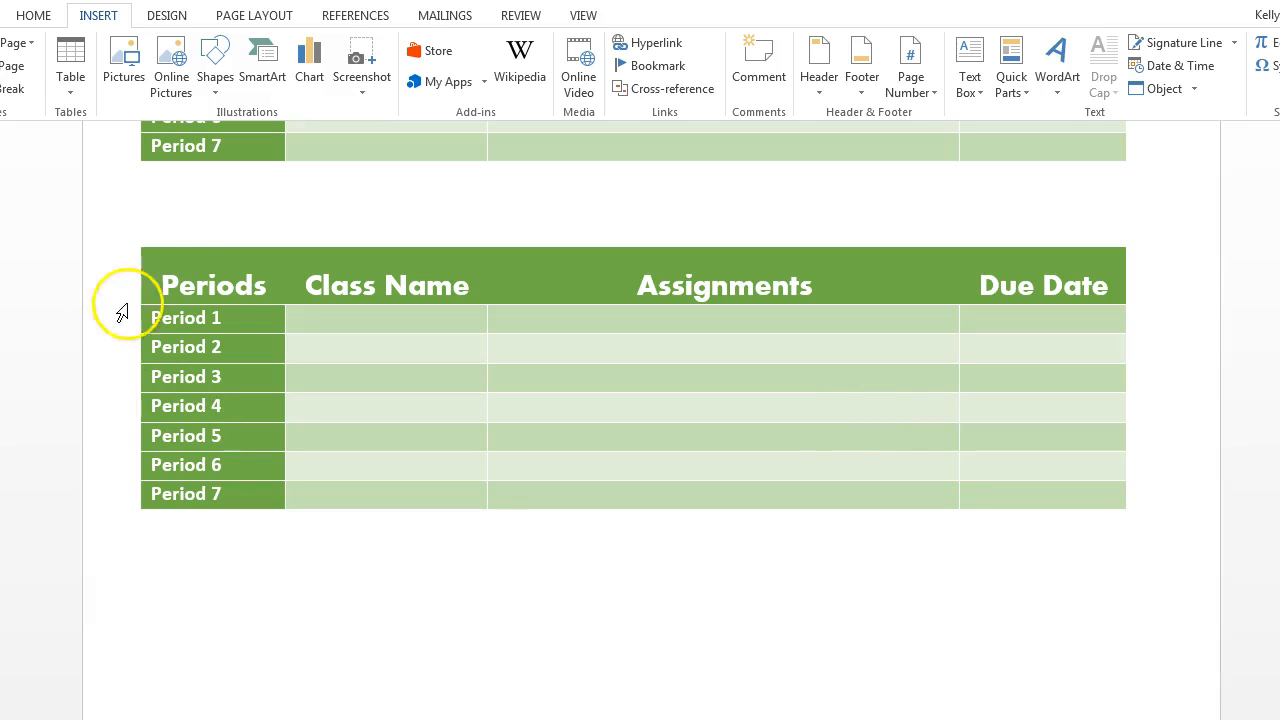
Examine which parts of the inserted table's style can be formatted in the Modify Style settings, then cancel without changes
left_click(131, 239)
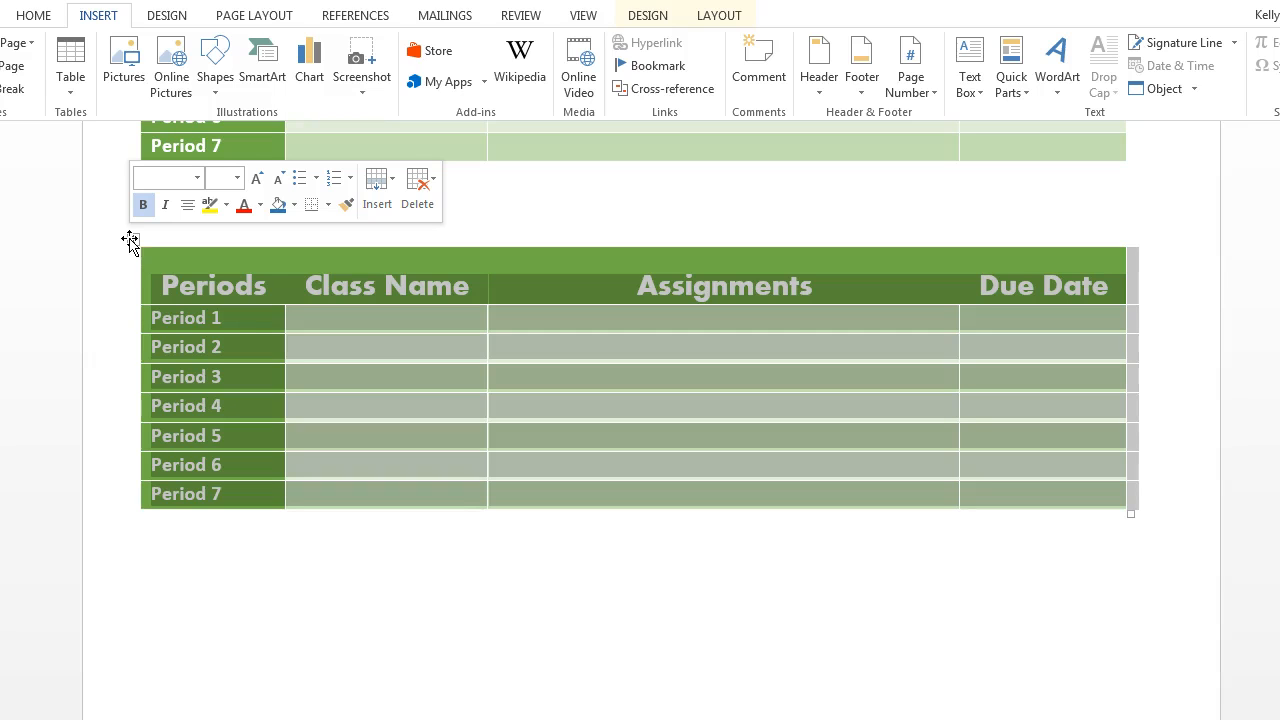
left_click(655, 18)
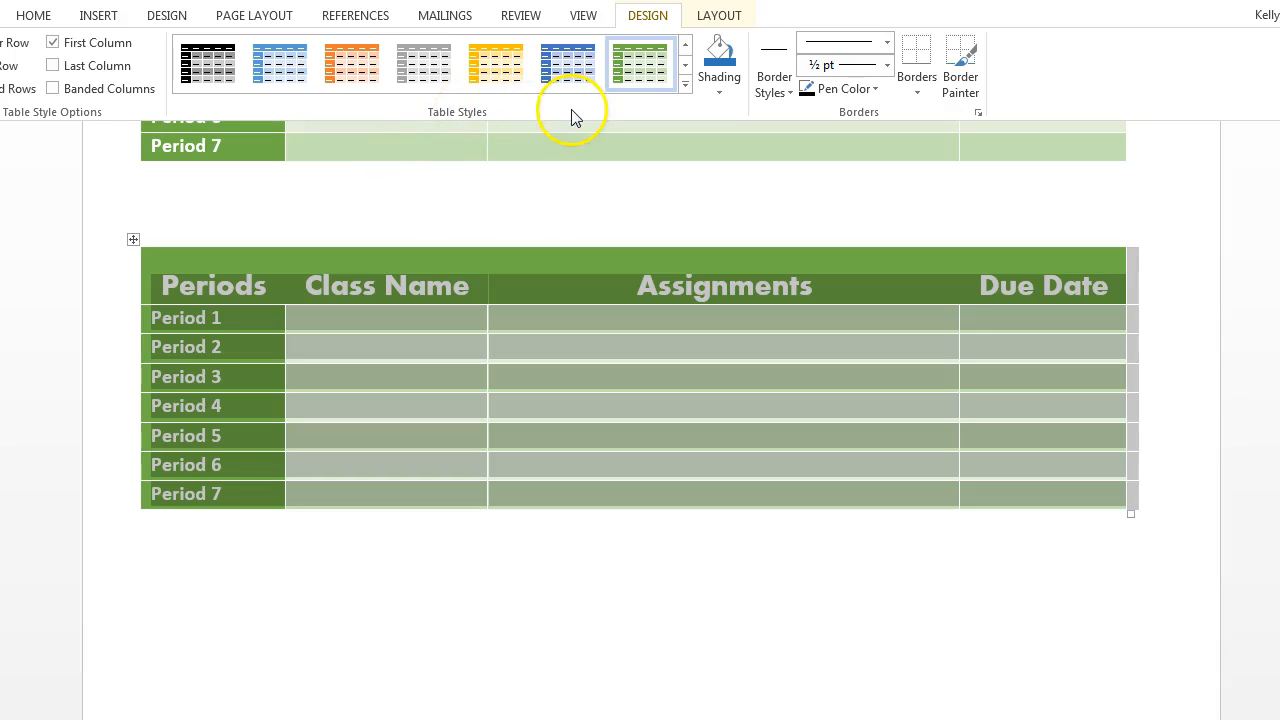
right_click(645, 60)
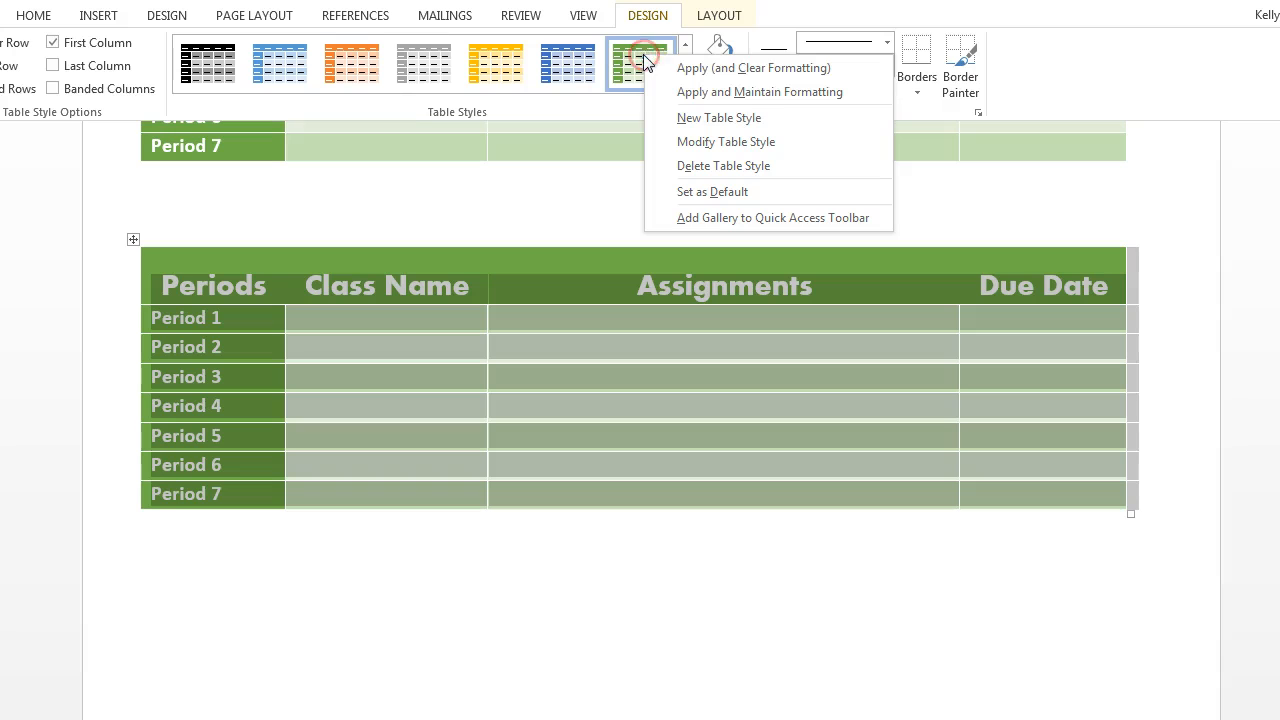
left_click(714, 141)
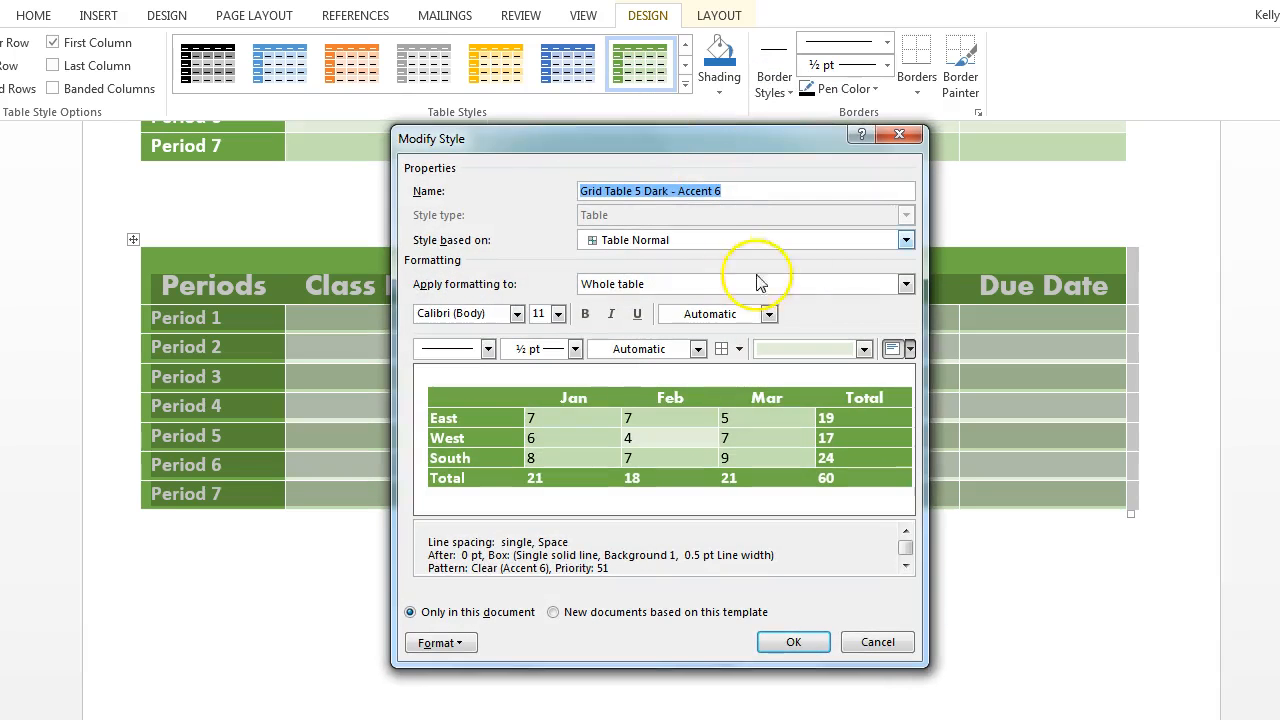
left_click(905, 284)
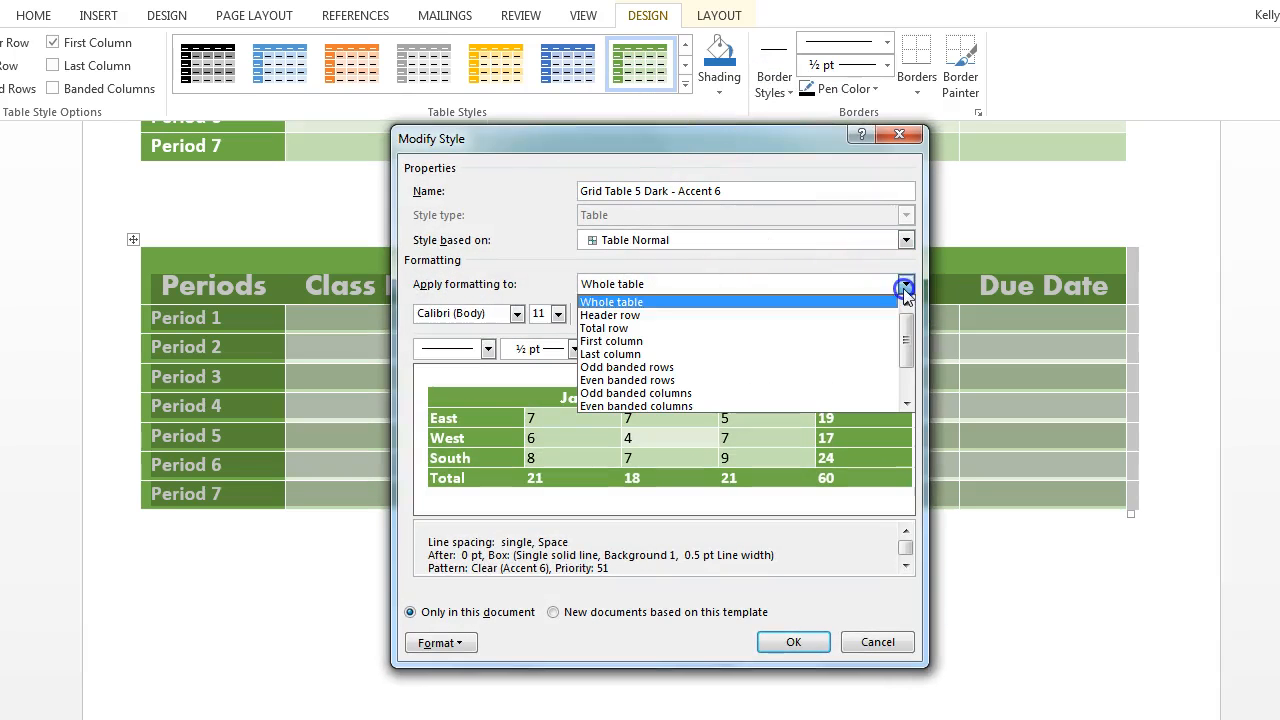
left_click(877, 641)
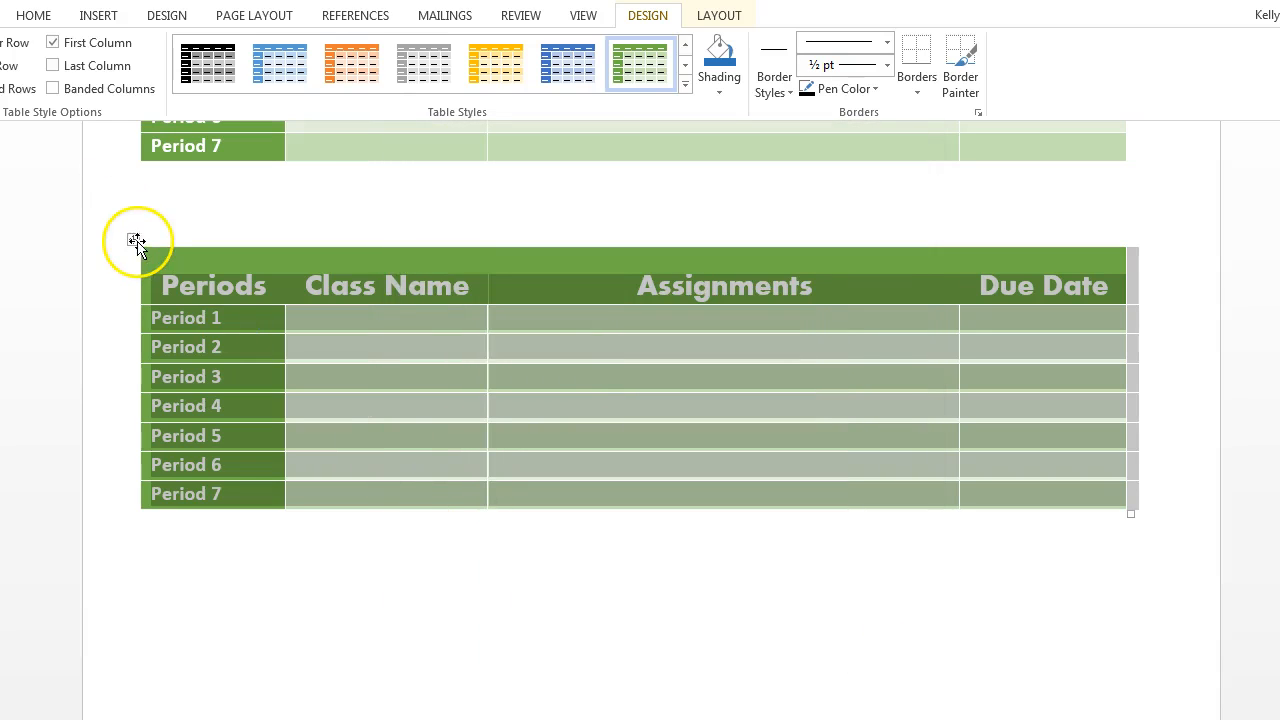
Select the whole inserted table and review the Quick Parts choices for saving it, then close them
left_click(137, 241)
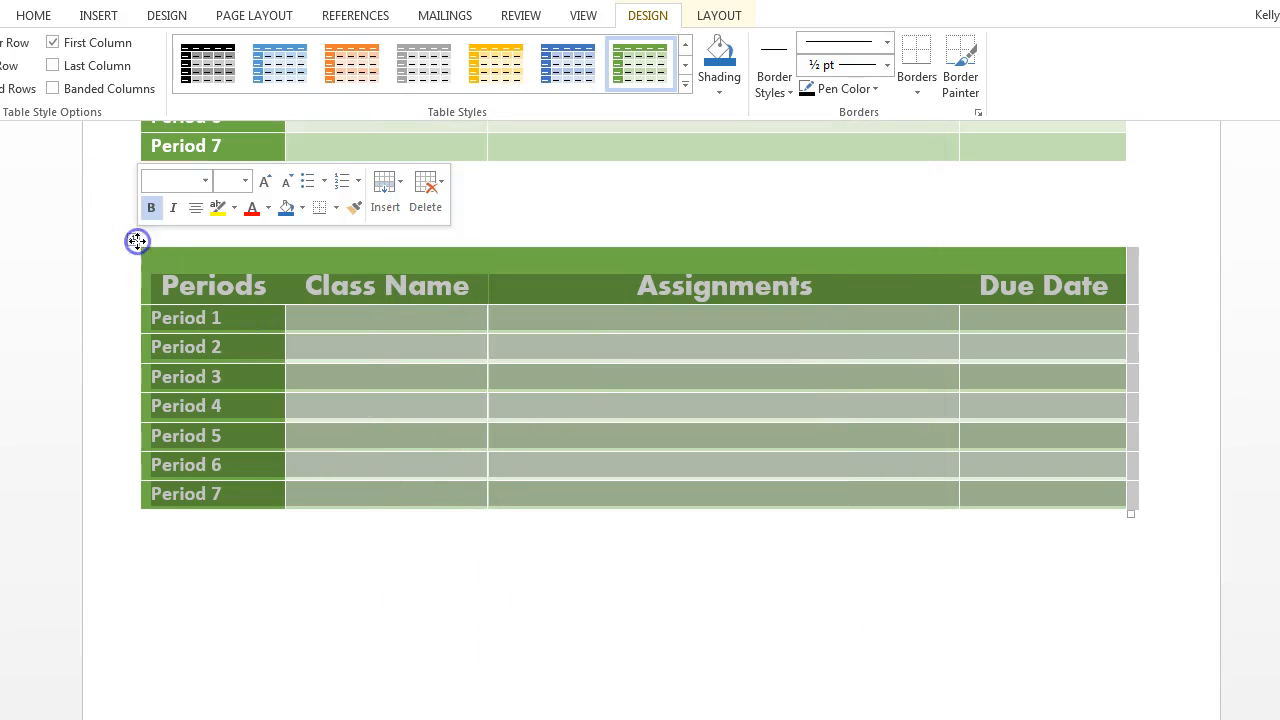
left_click(98, 16)
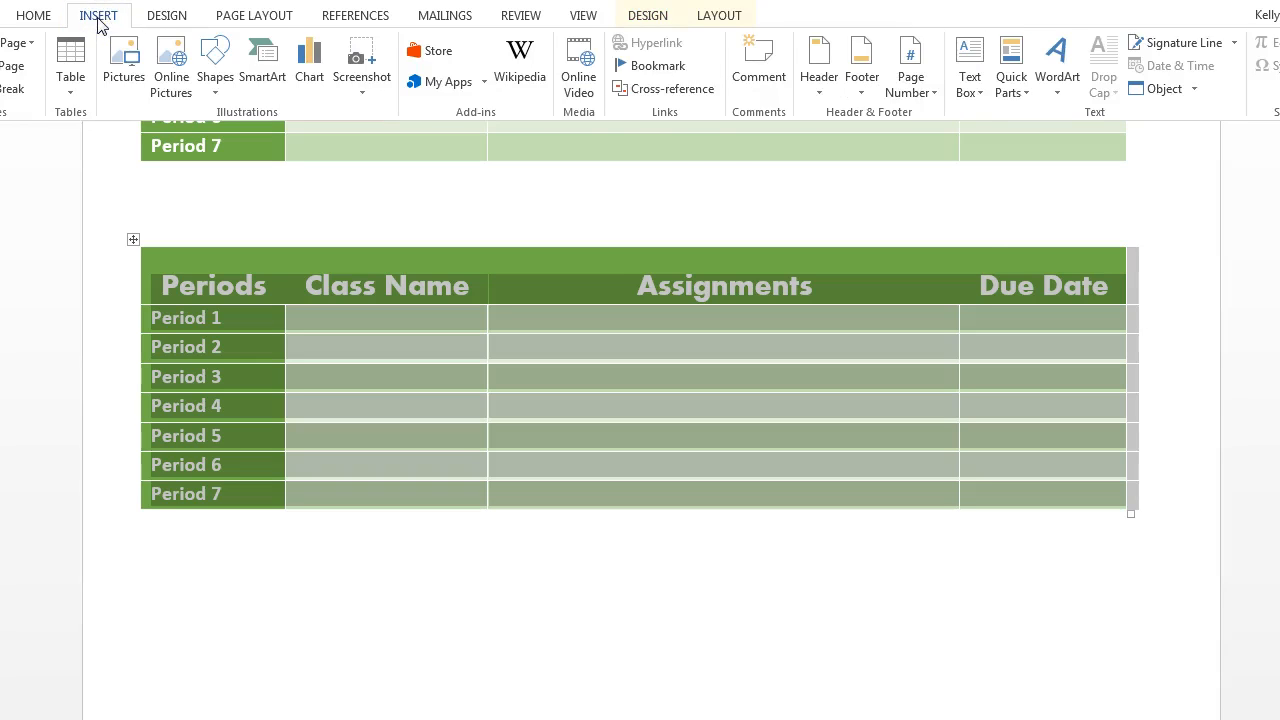
left_click(1011, 72)
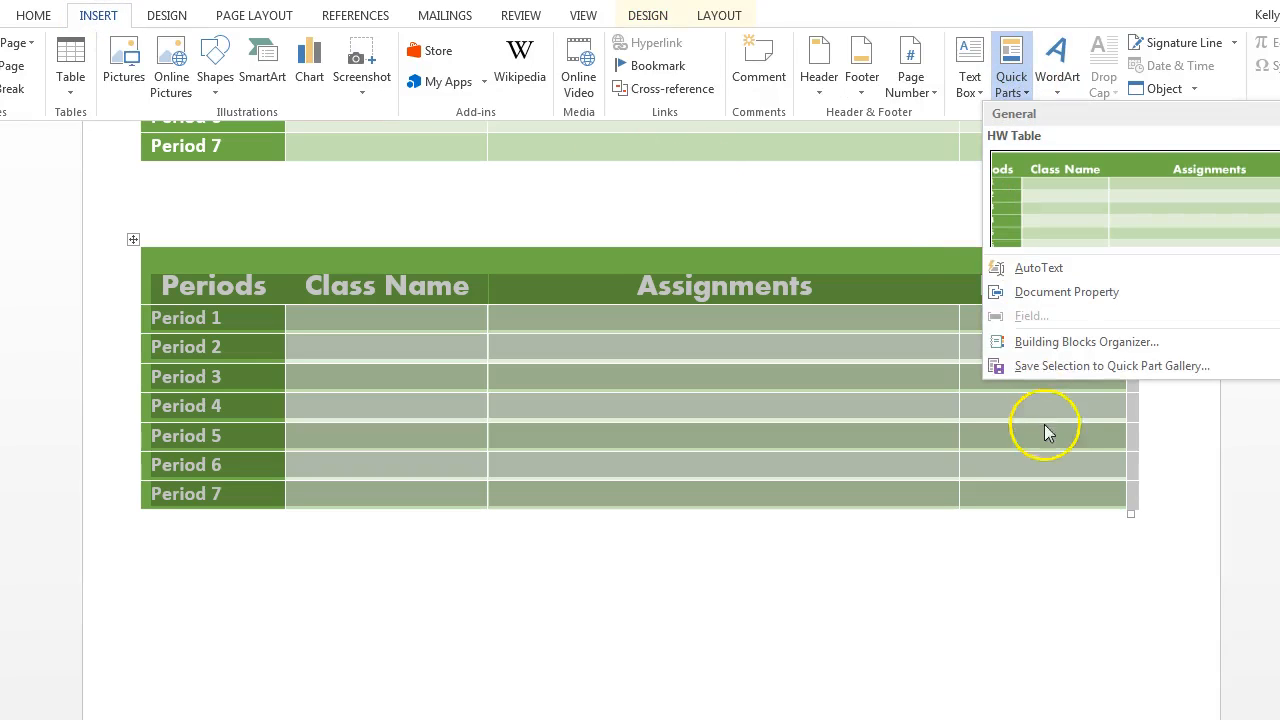
left_click(733, 637)
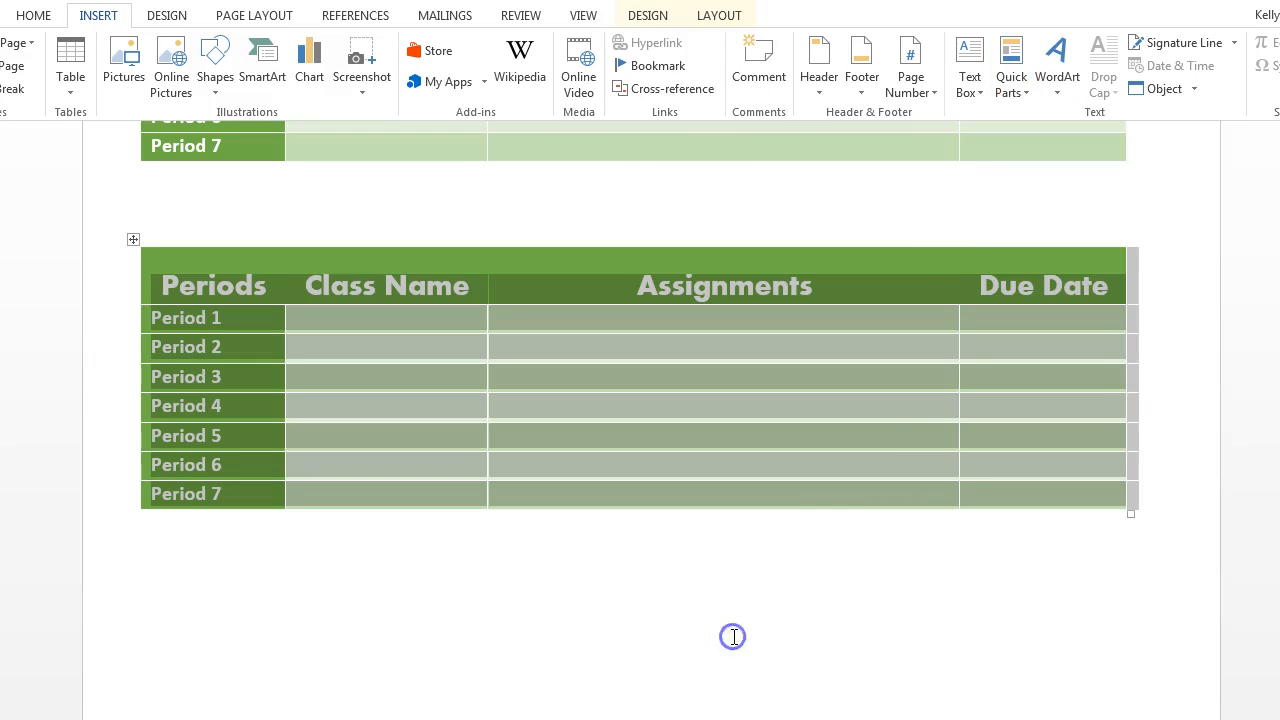